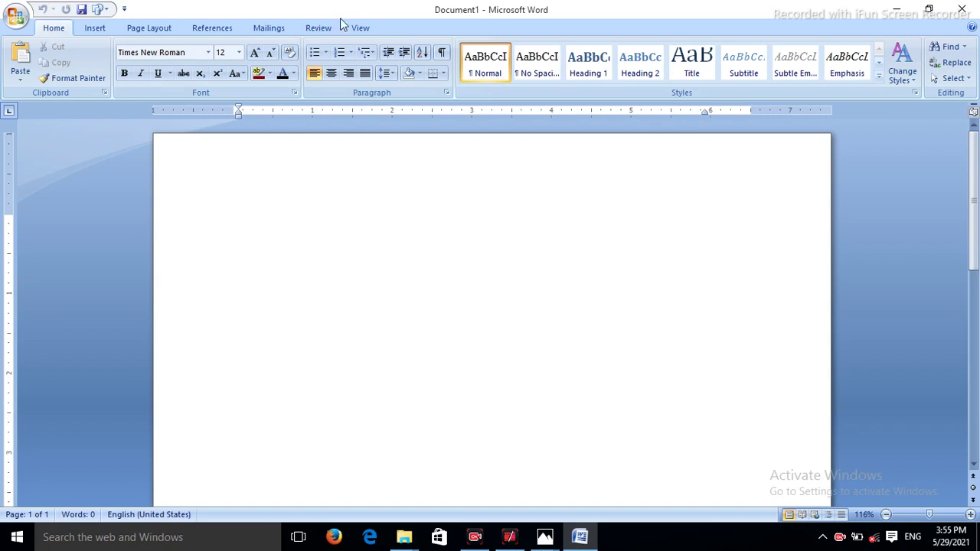
Step: Generate three paragraphs of sample text in the blank document with =RAND(3)
click(101, 29)
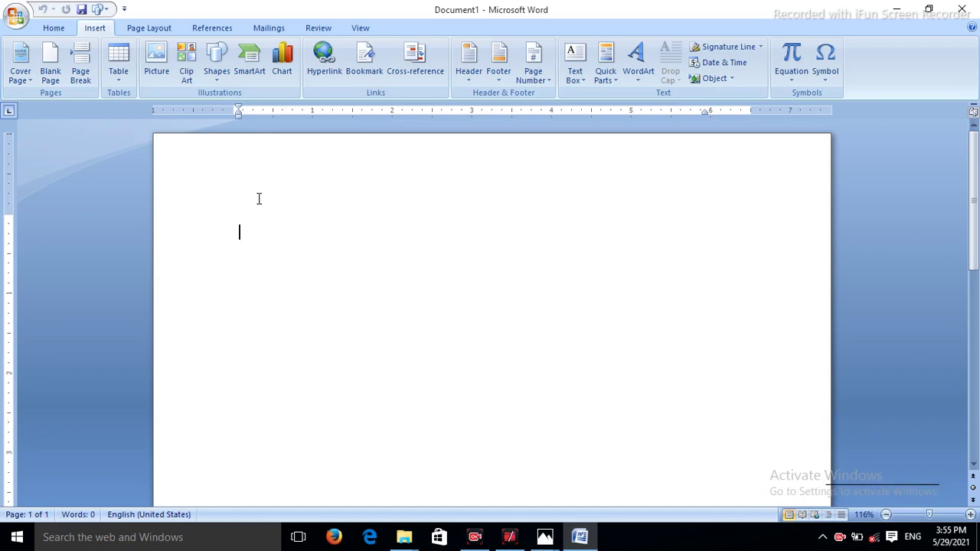
text(=RNA)
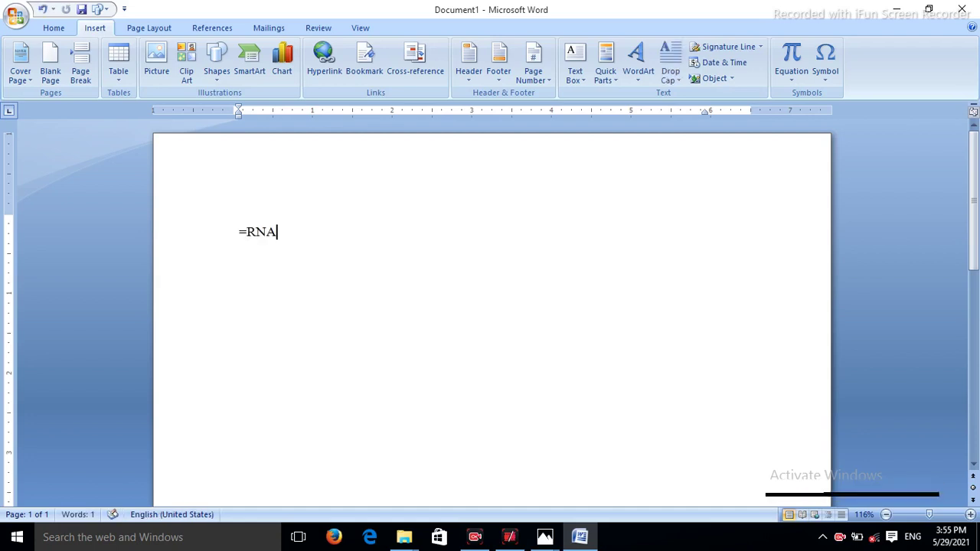
key(BackSpace)
key(BackSpace)
text(AN)
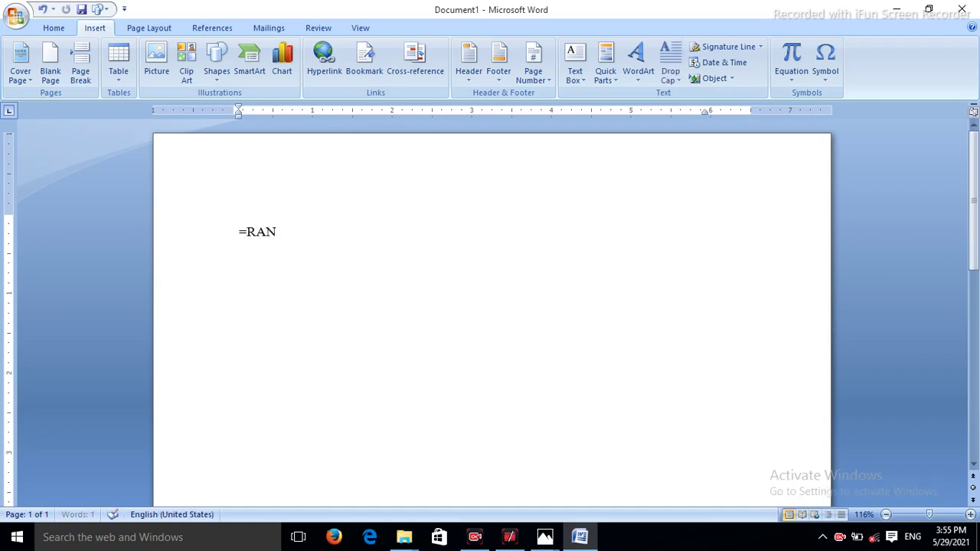
text(D(3))
key(Return)
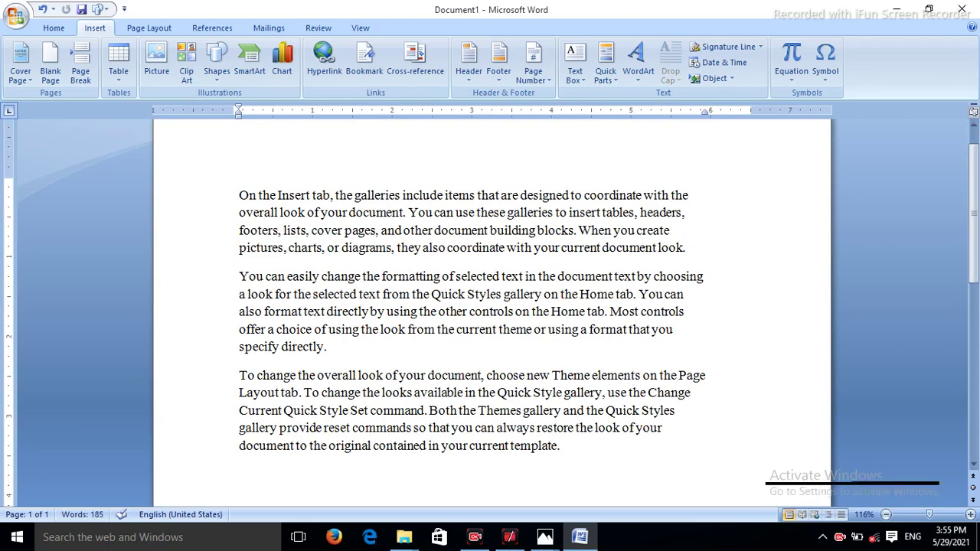
Step: Insert the built-in Motion cover page into the document
click(30, 80)
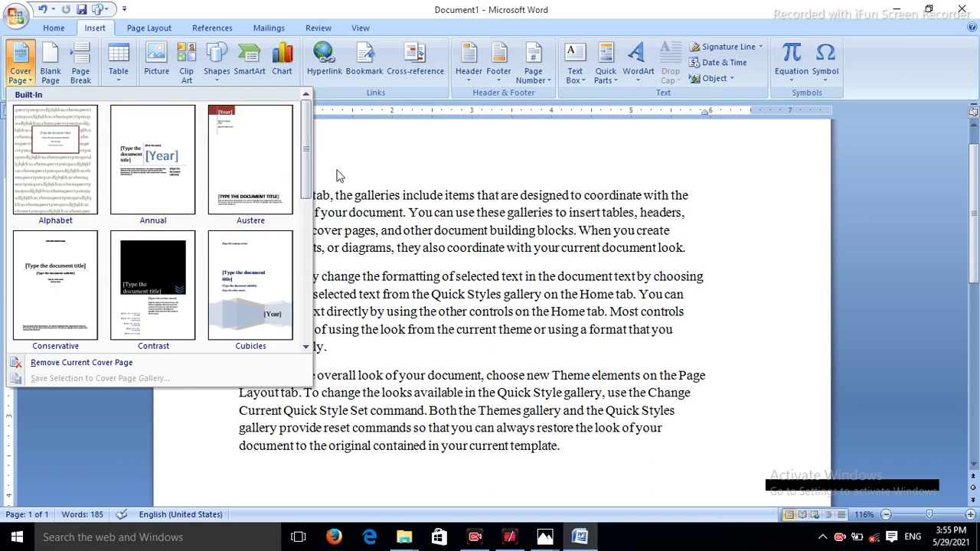
drag(311, 146, 308, 233)
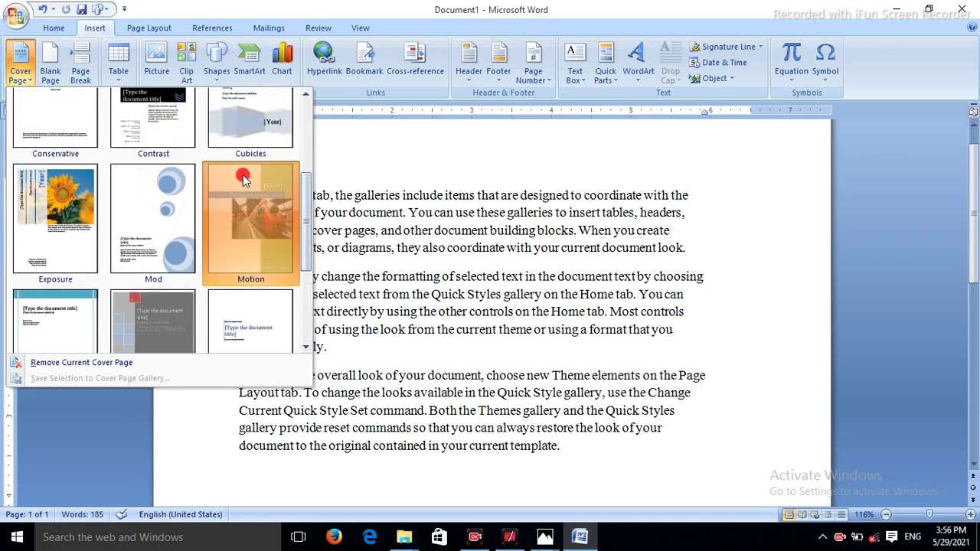
click(243, 175)
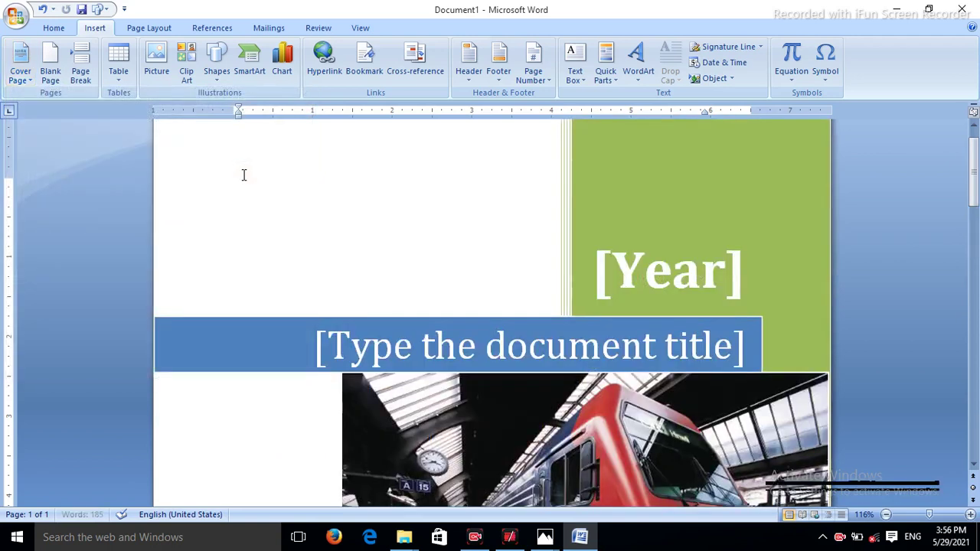
Step: Set the year on the cover page to 2021
click(703, 264)
text(2)
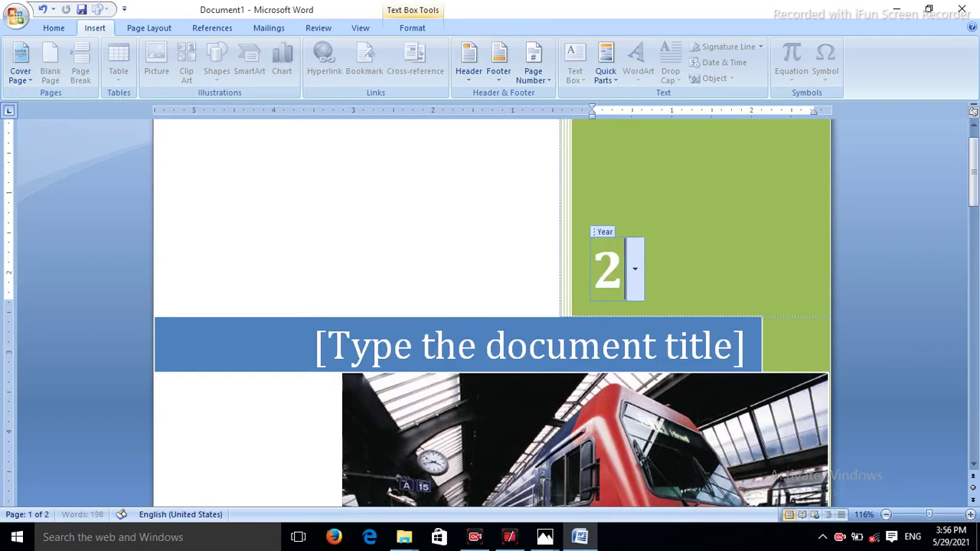
text(02)
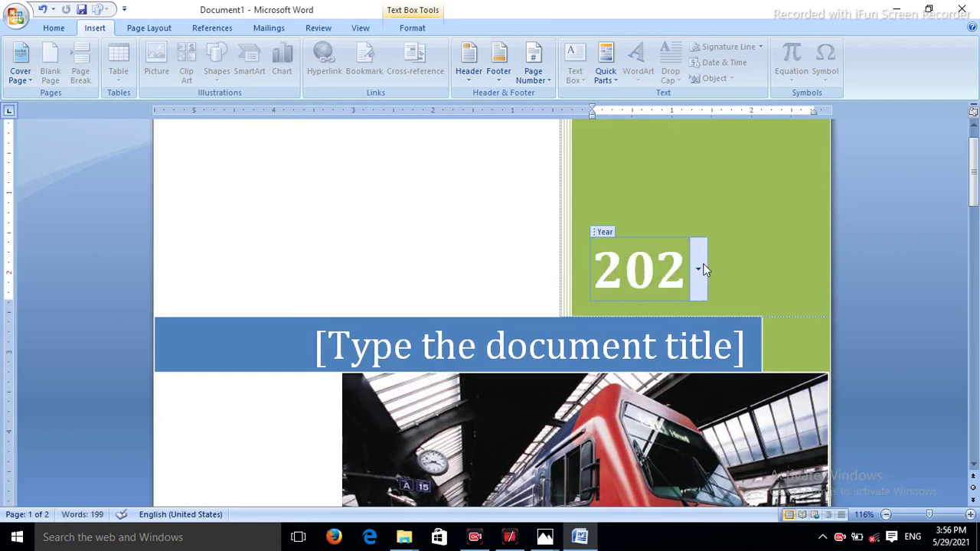
text(1)
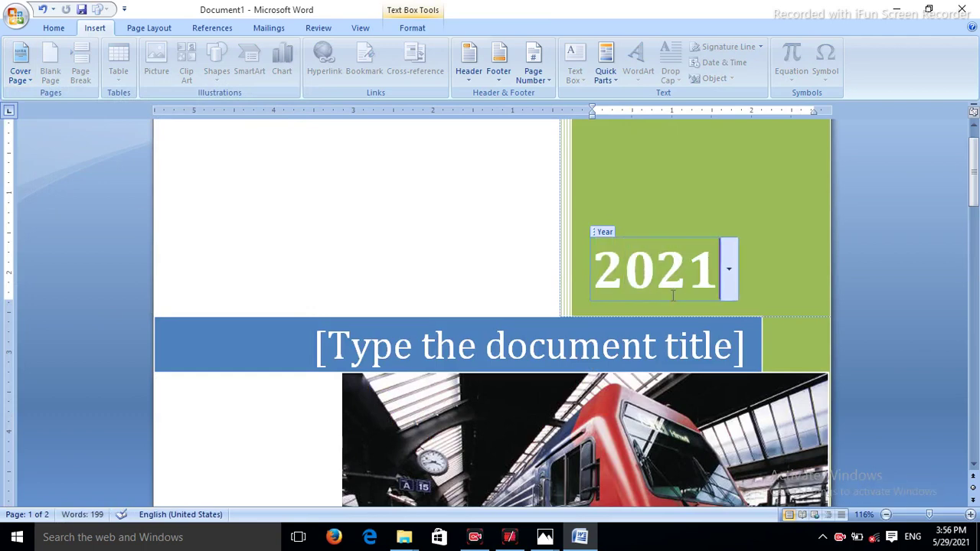
Step: Replace the cover page's title placeholder with COMPUTER HARDWARE BOOK
click(696, 361)
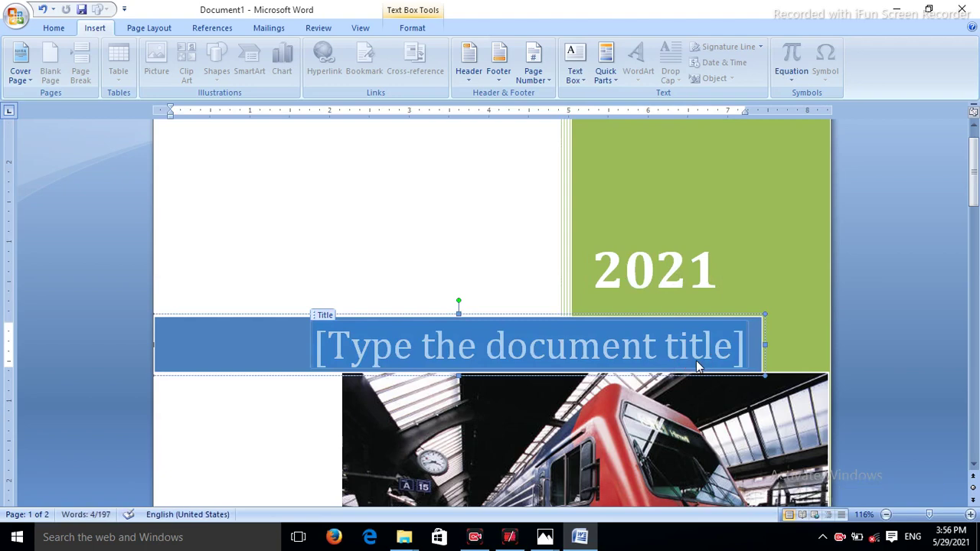
key(Delete)
text(COMP)
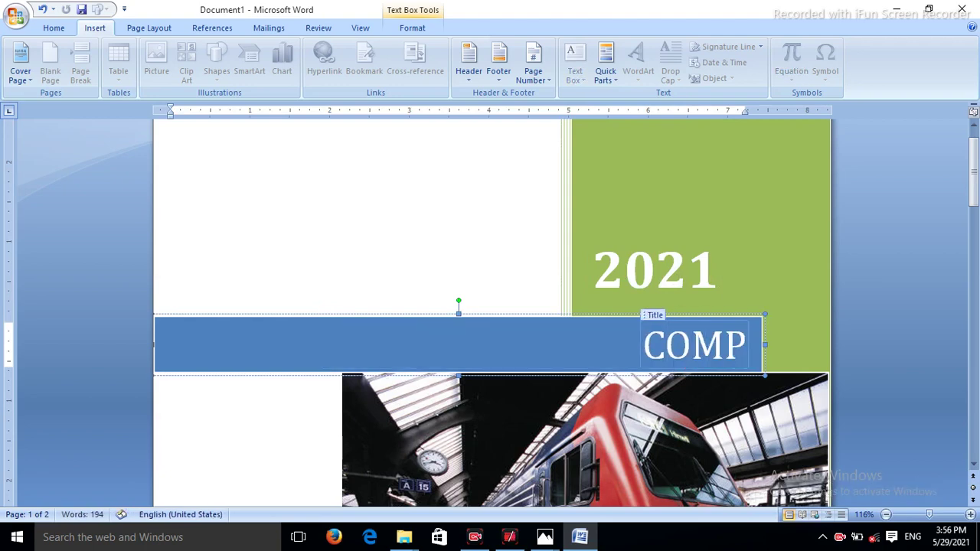
text(UTER)
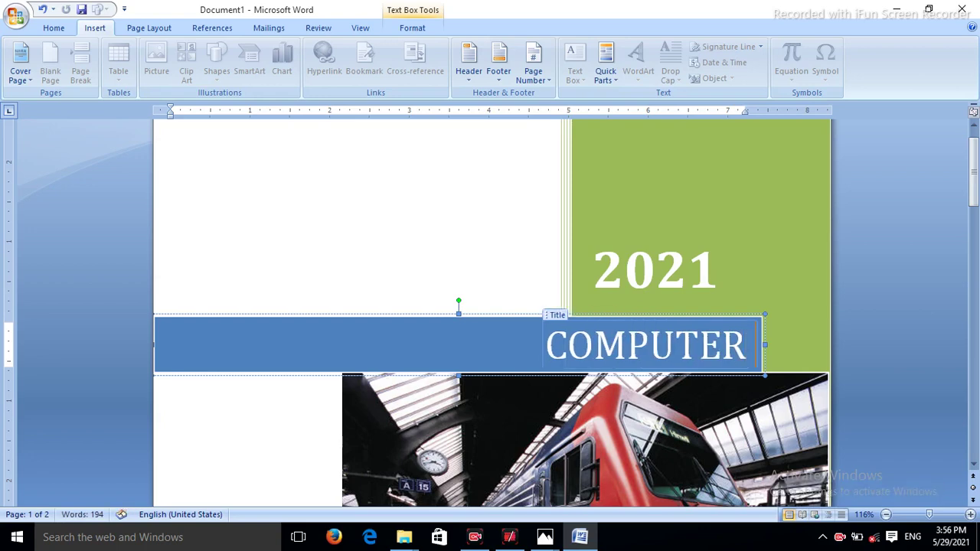
text( HARDWARE)
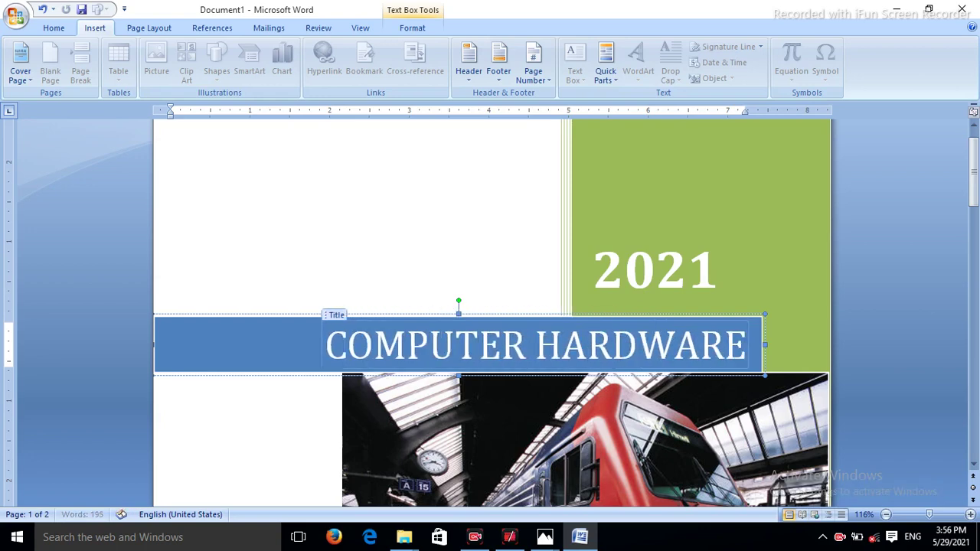
text( BOOK)
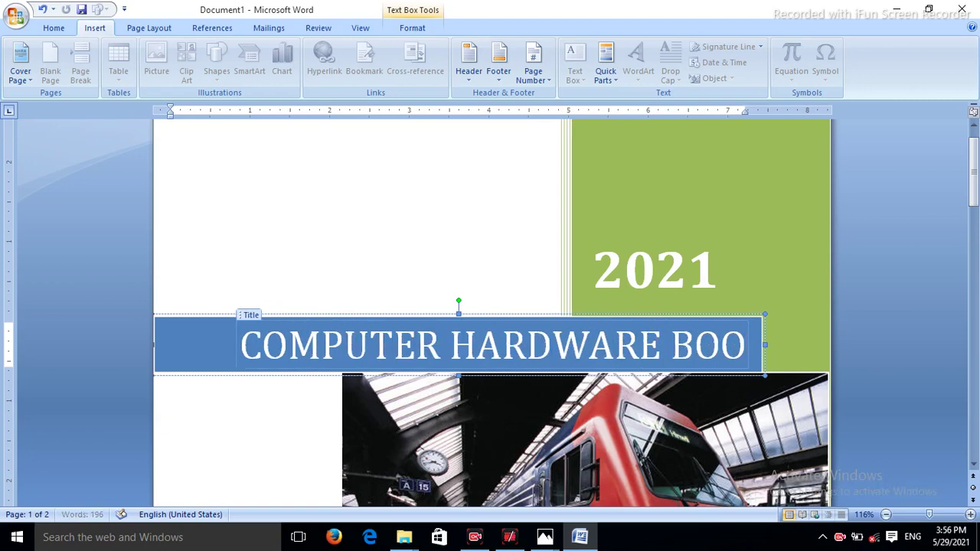
click(436, 253)
Step: Replace the company name placeholder at the bottom of the cover page with DIGITECH TECHNOLOGY KHANDWA
scroll(536, 306, down, 8)
scroll(554, 330, down, 3)
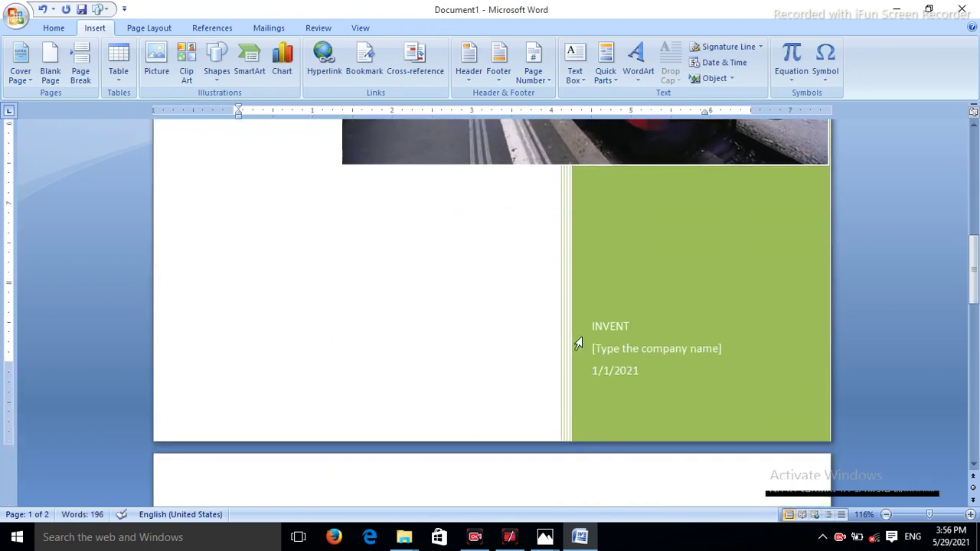
double_click(626, 328)
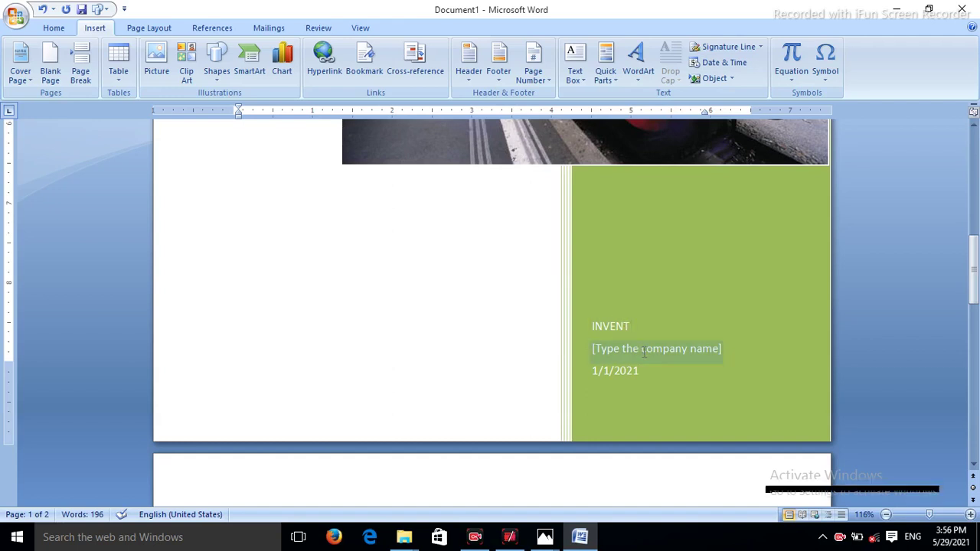
click(716, 350)
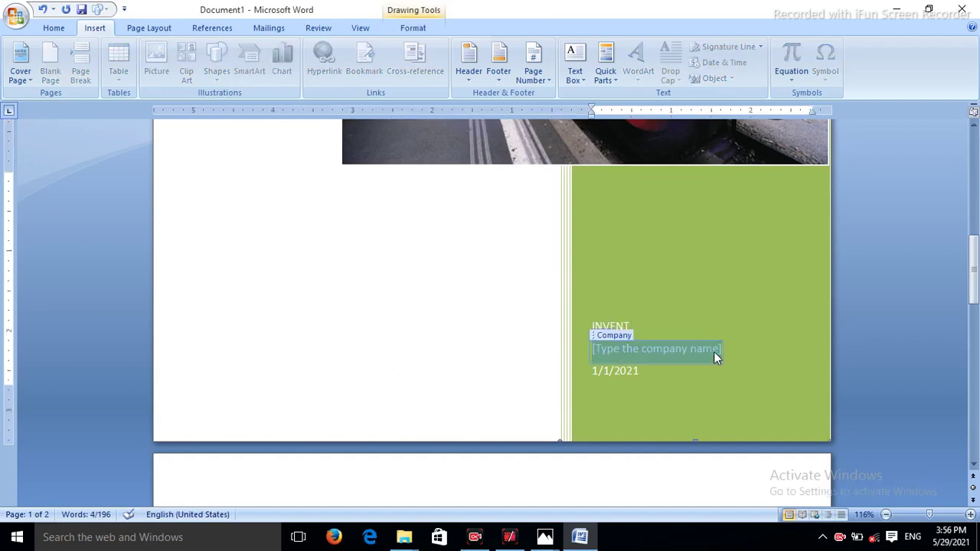
key(BackSpace)
text(DIGITECH TEC)
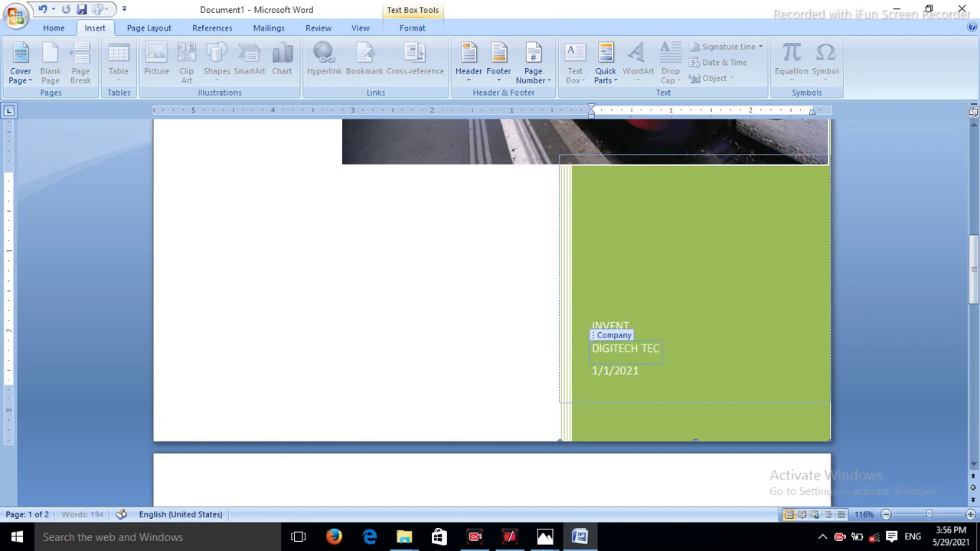
text(HNOLOGY KHANDWA)
click(652, 386)
click(650, 375)
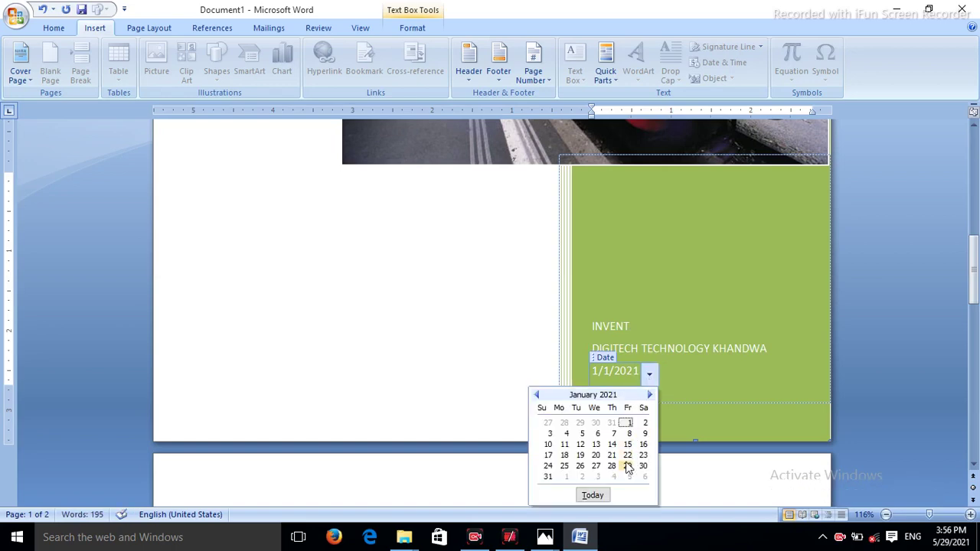
click(446, 298)
Step: Insert a blank page before the first body paragraph on page 2
scroll(448, 295, down, 5)
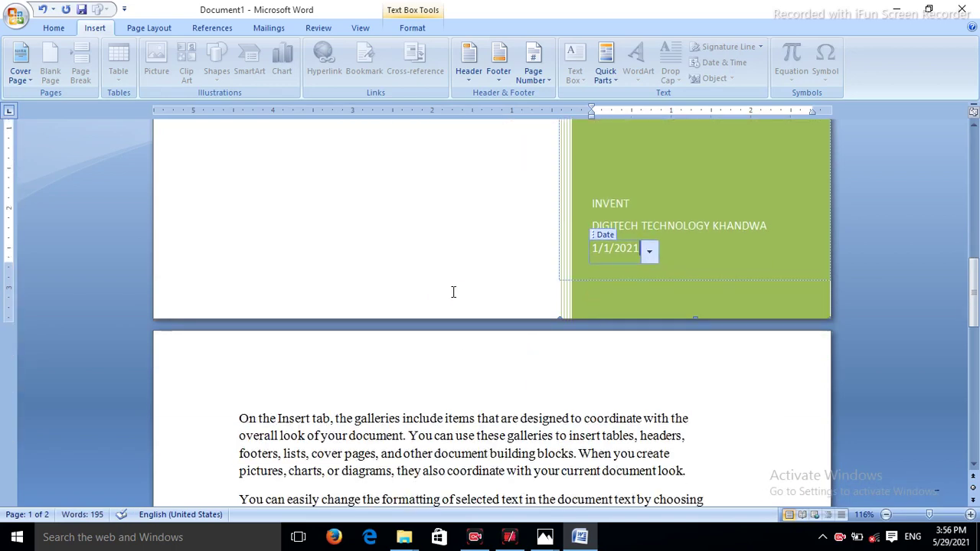
scroll(453, 291, down, 3)
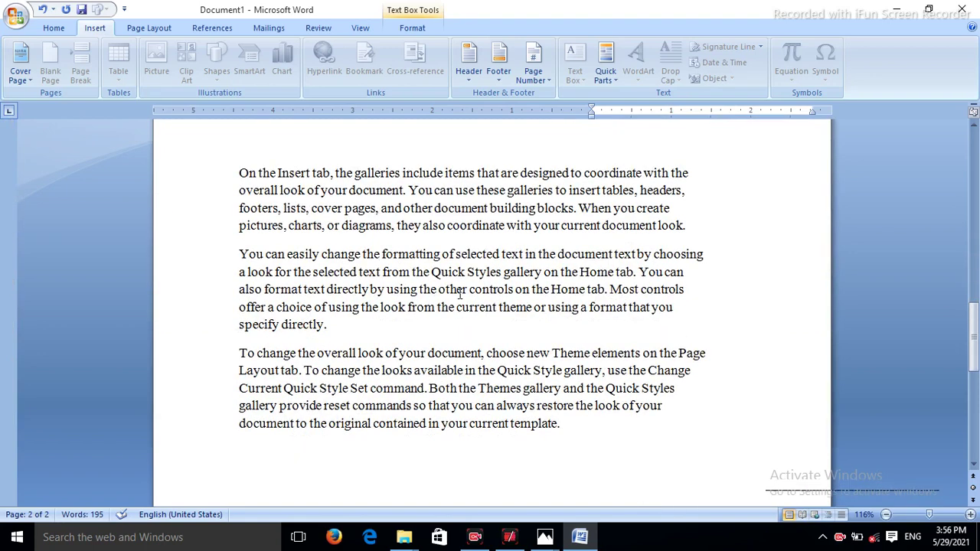
click(240, 170)
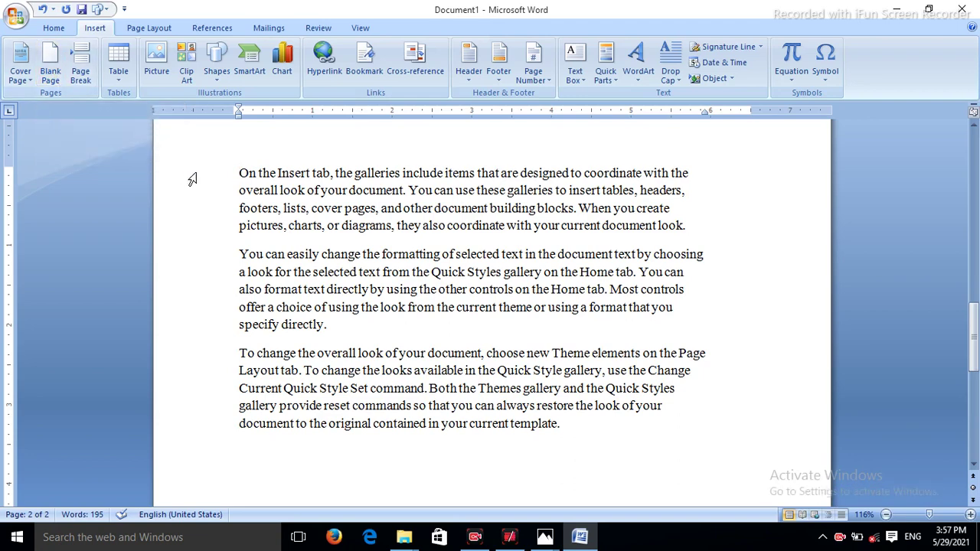
click(235, 171)
click(58, 66)
scroll(344, 310, up, 2)
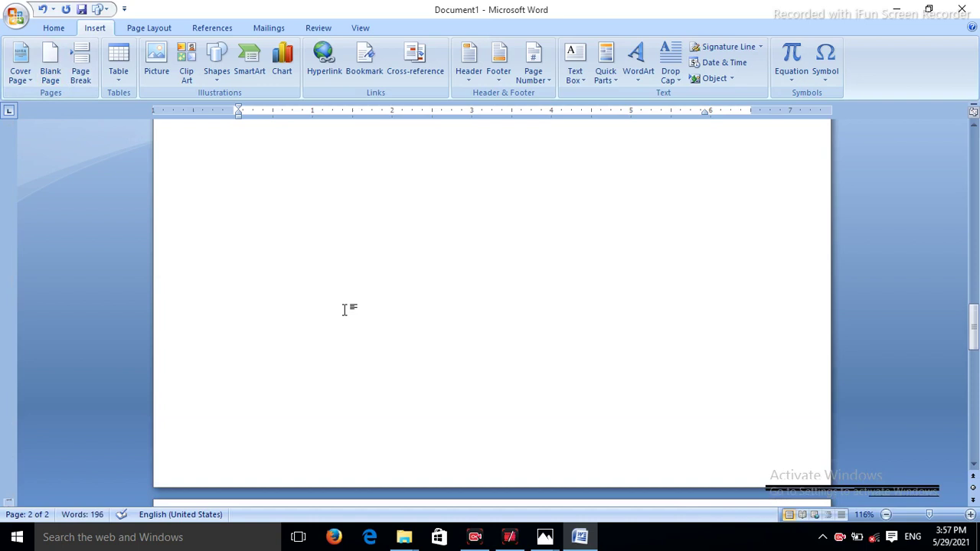
scroll(343, 310, up, 1)
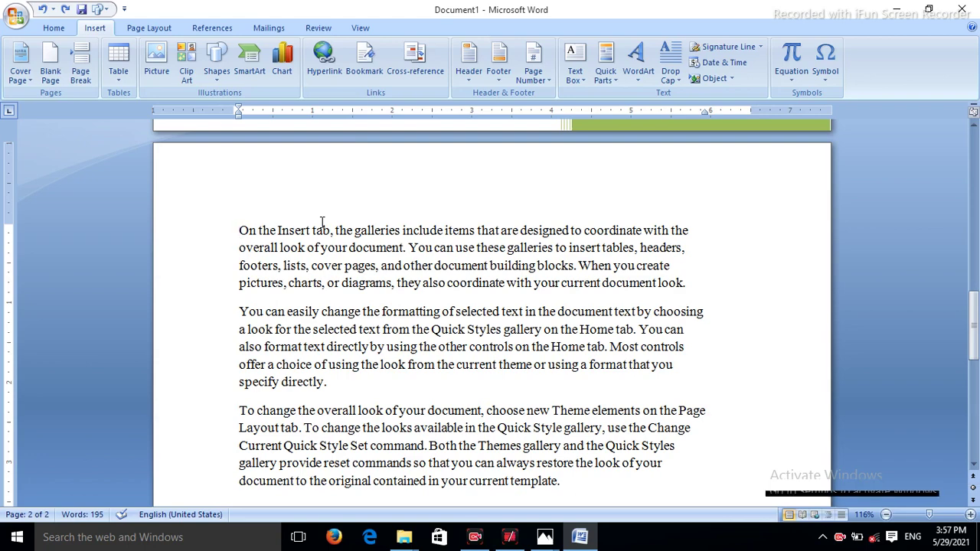
Step: Add an empty line after the first body paragraph and insert a page break there
click(701, 285)
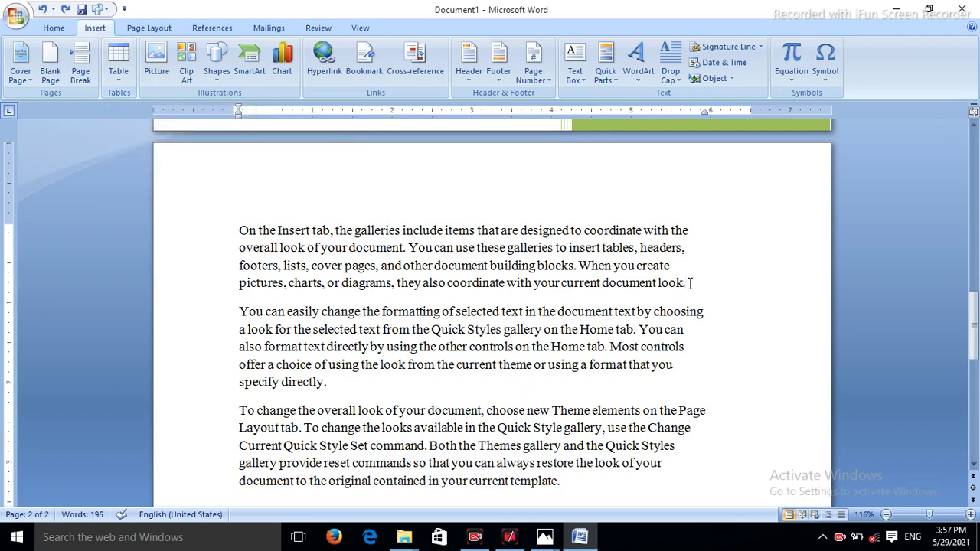
key(Return)
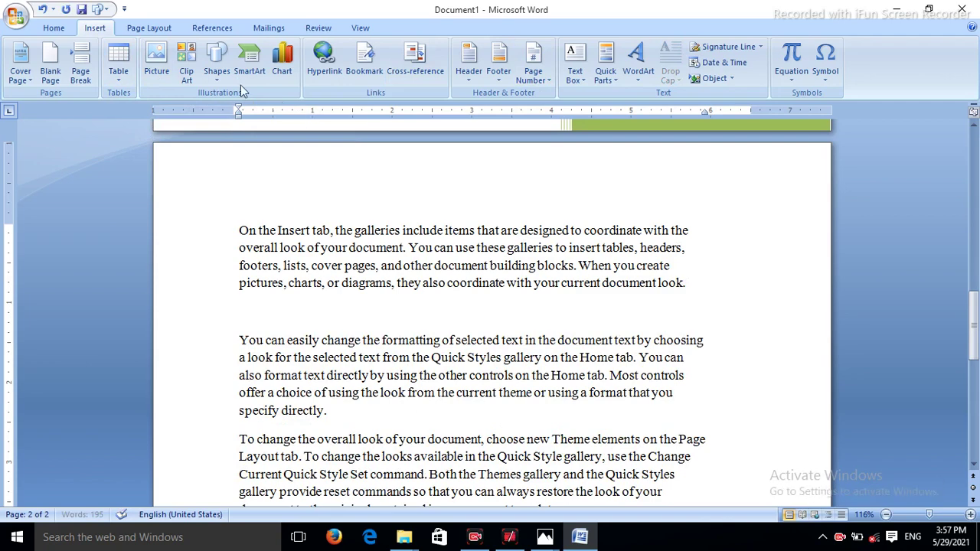
click(80, 62)
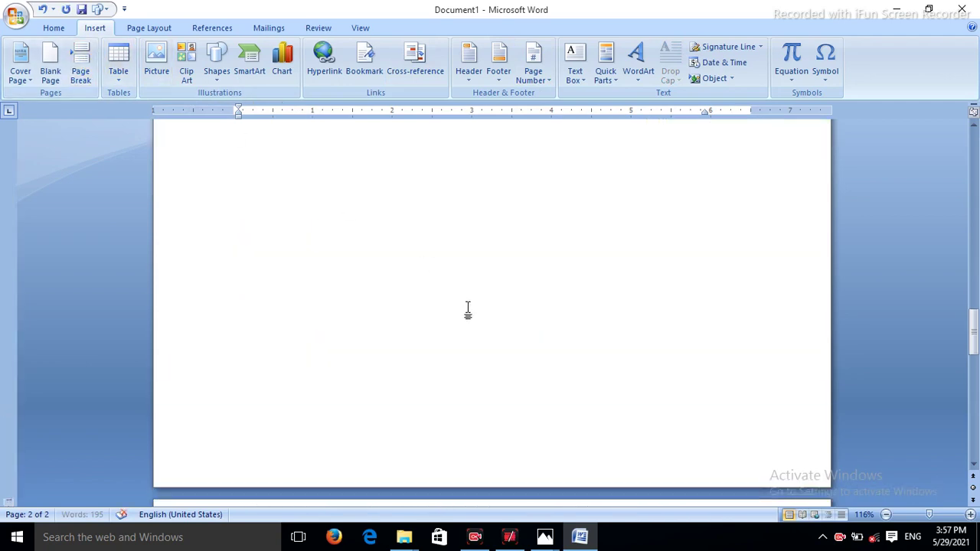
scroll(468, 309, up, 10)
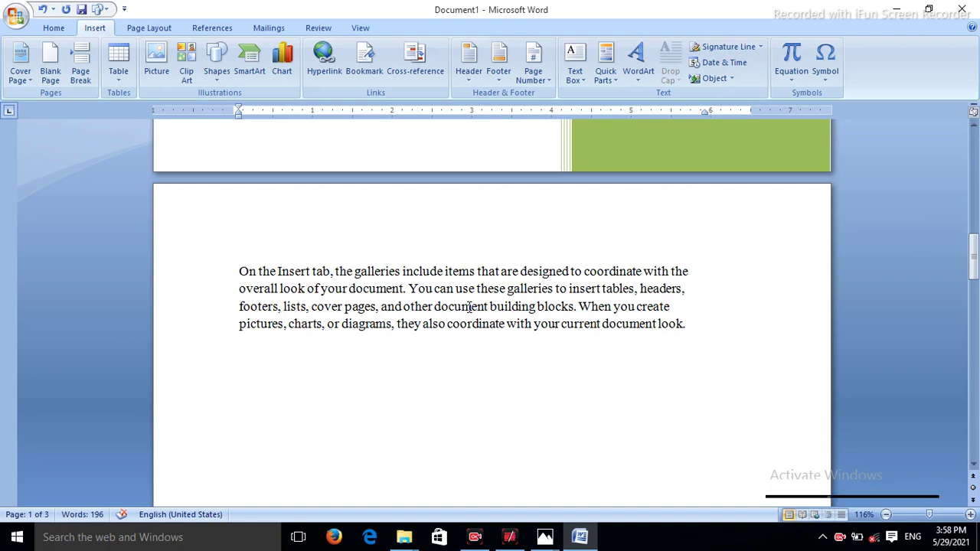
Step: Insert a table with seven columns and five rows above the second body paragraph on page 3
click(123, 83)
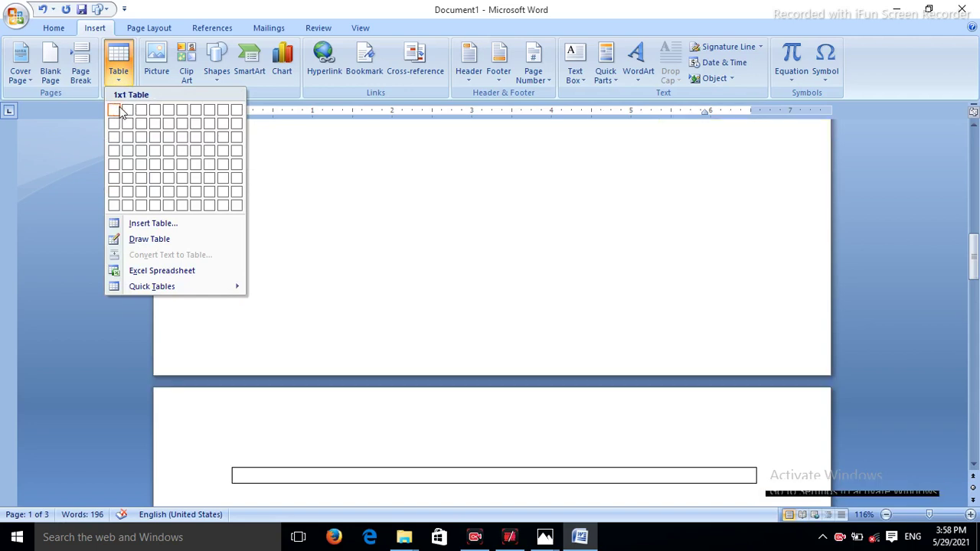
click(196, 166)
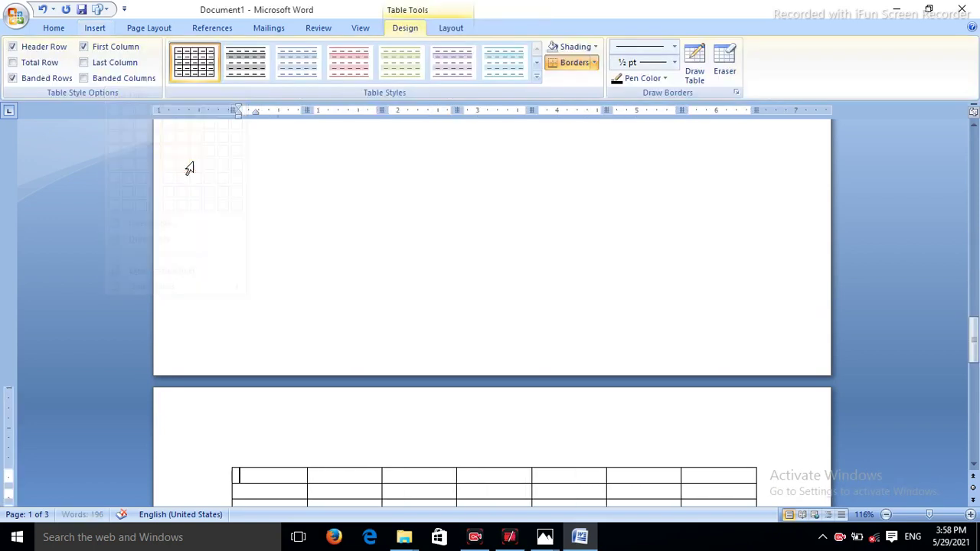
Step: Fill the first row of the new table with the headings NAME, CLASS, ID, EMAIL and C.NUMBER
drag(972, 346, 975, 364)
click(295, 281)
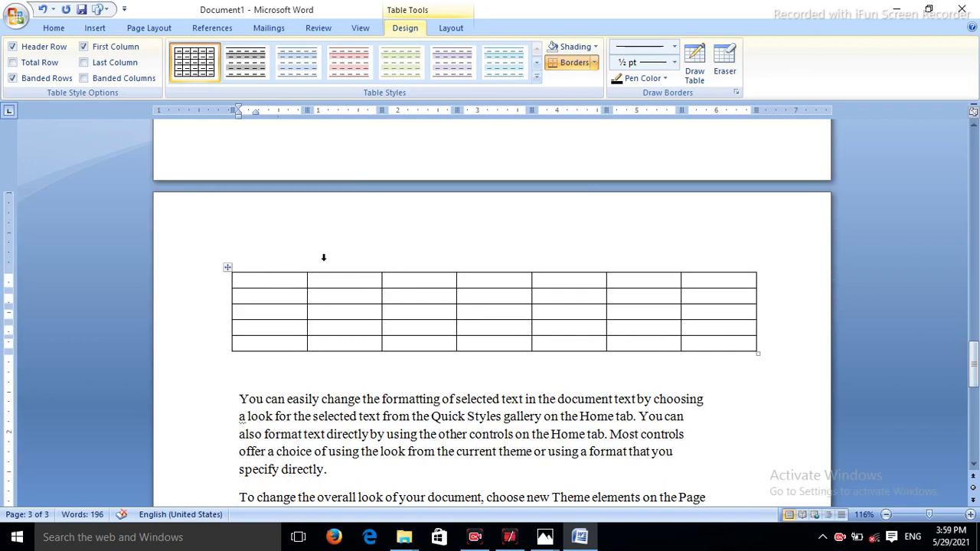
text(NAME)
key(Tab)
text(CLASS)
key(Tab)
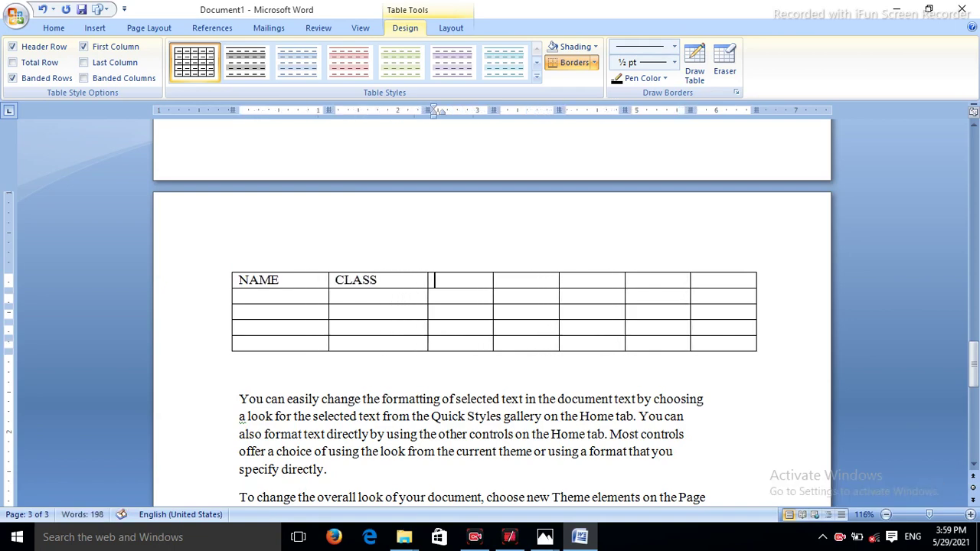
text(ID)
key(Tab)
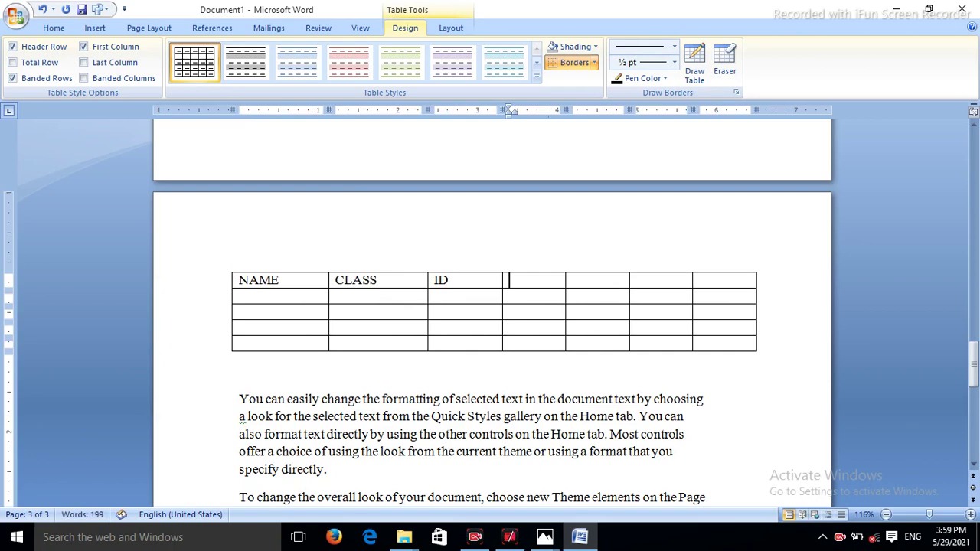
text(EMAIL)
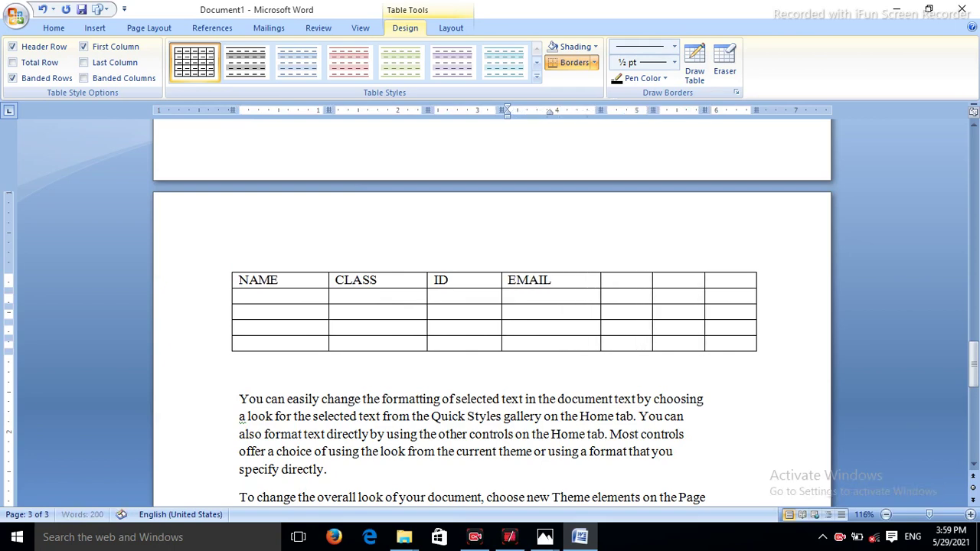
key(Tab)
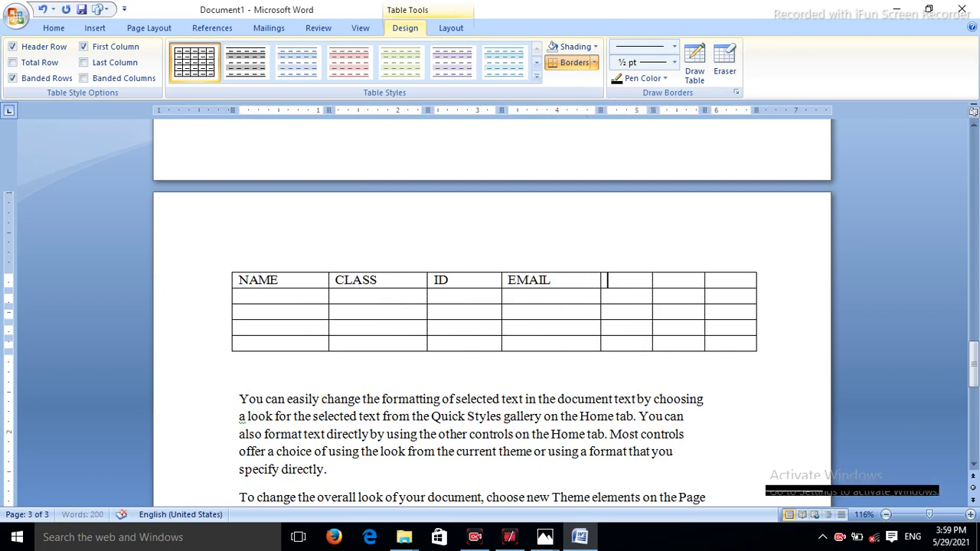
text(C.NUMBER)
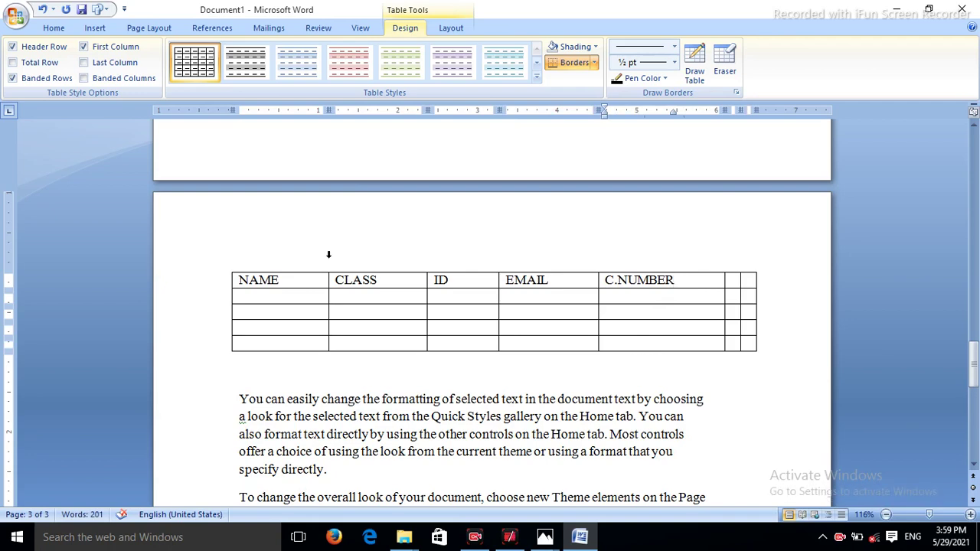
Step: Add two empty lines between the table with headings and the paragraph below it
click(320, 377)
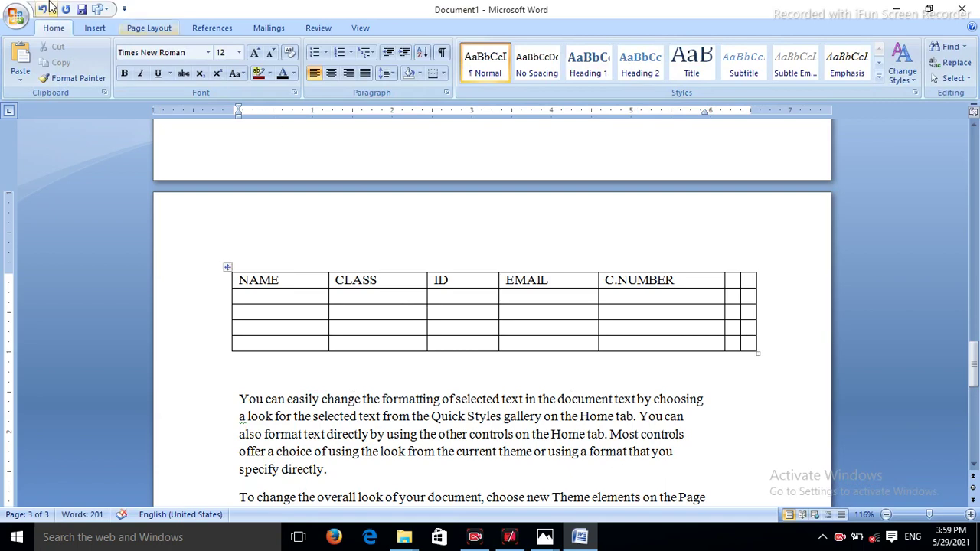
click(111, 28)
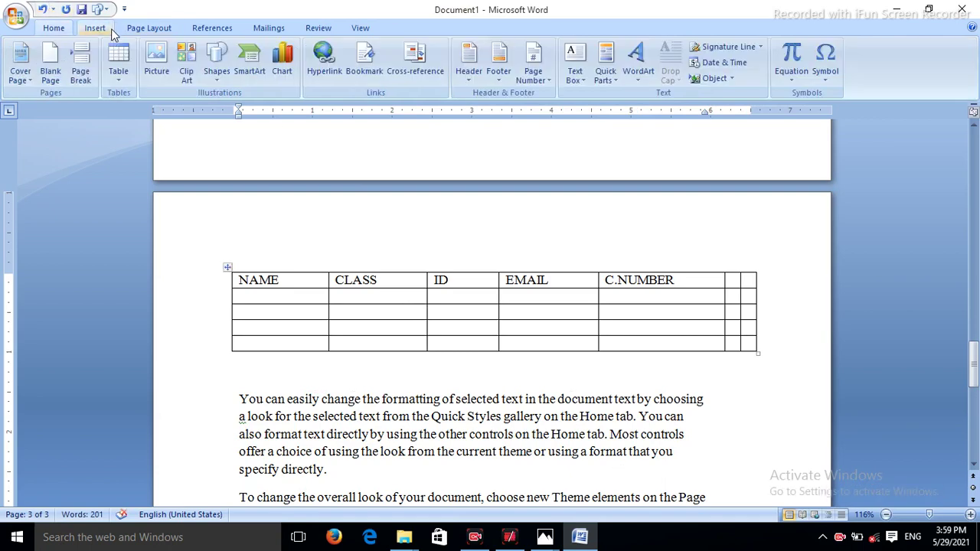
click(122, 81)
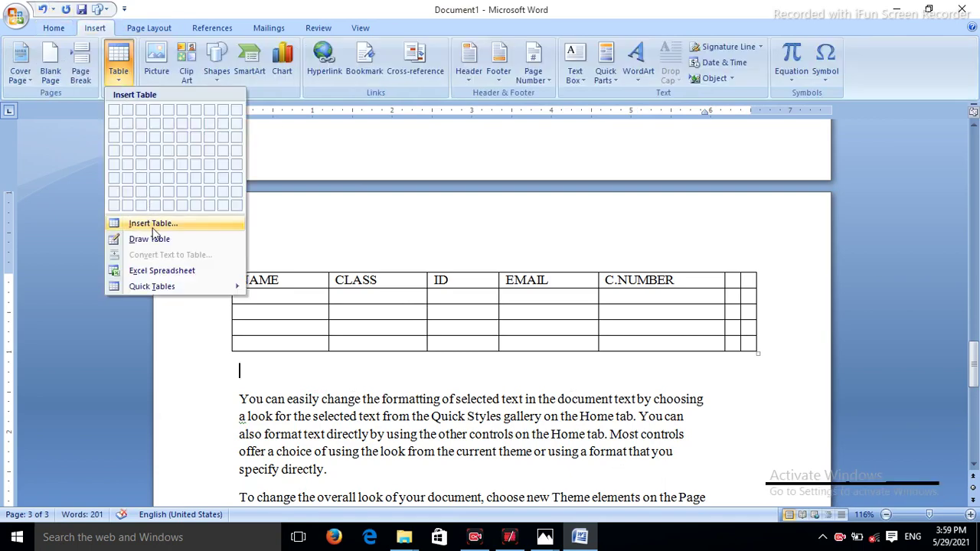
click(242, 377)
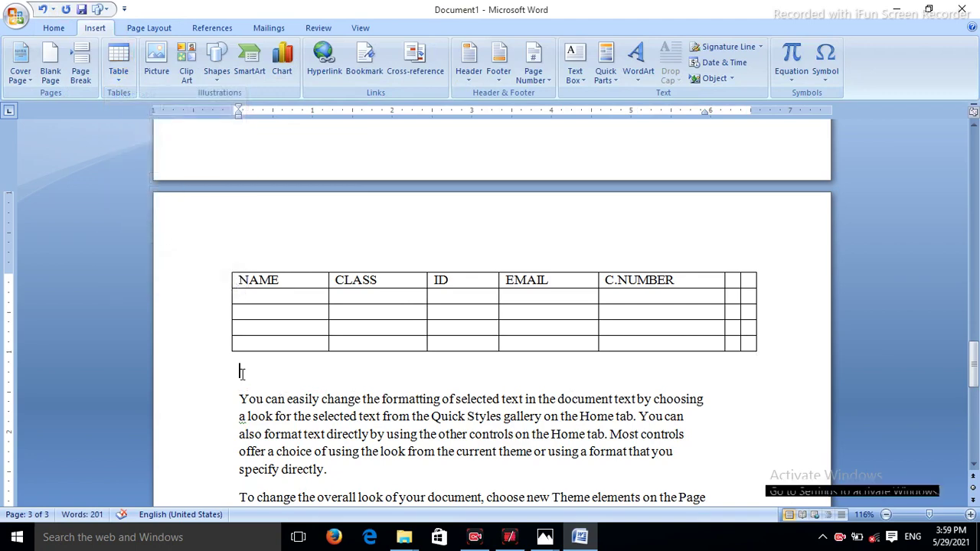
key(Return)
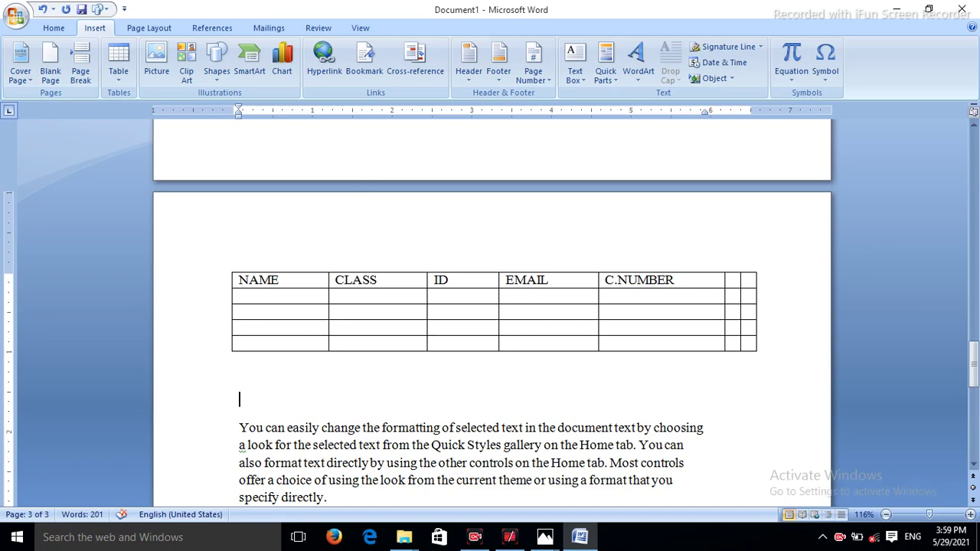
key(Return)
Step: Try to insert a table with 6 columns and 10 rows on the line directly below the table with headings
click(248, 372)
click(117, 79)
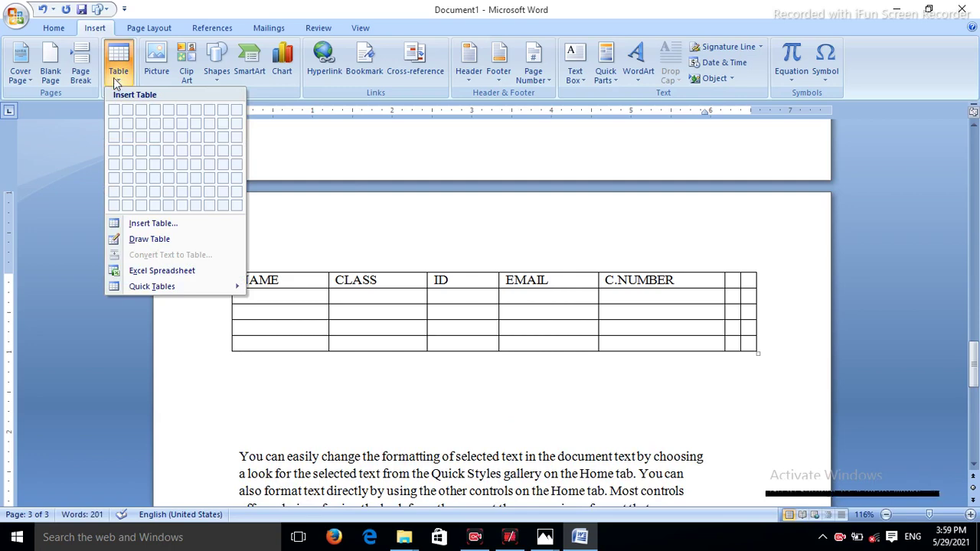
click(152, 223)
drag(456, 175, 464, 203)
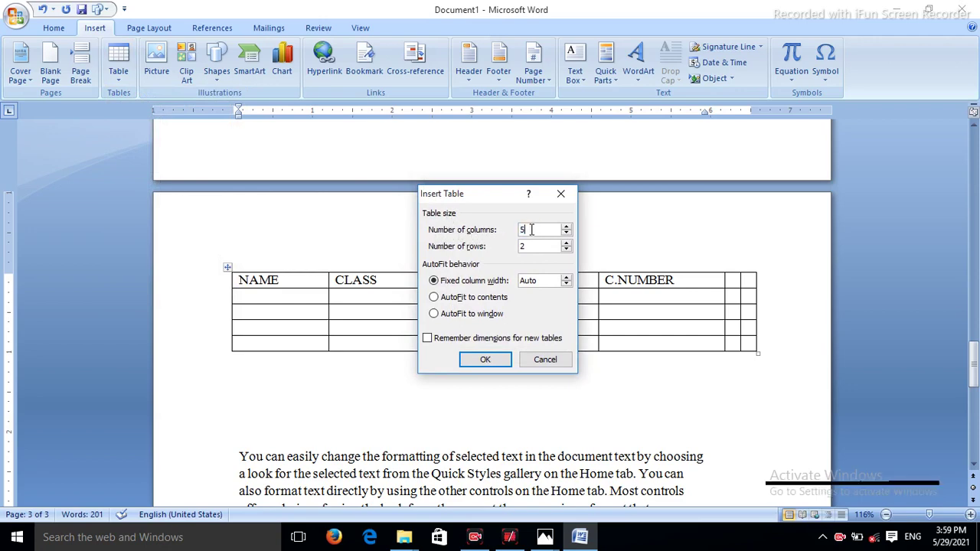
key(BackSpace)
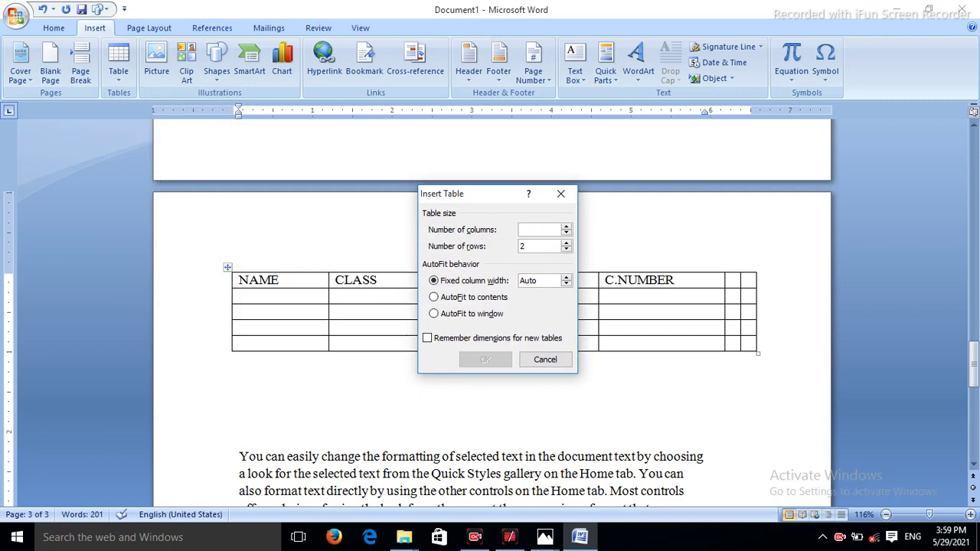
text(6)
click(526, 246)
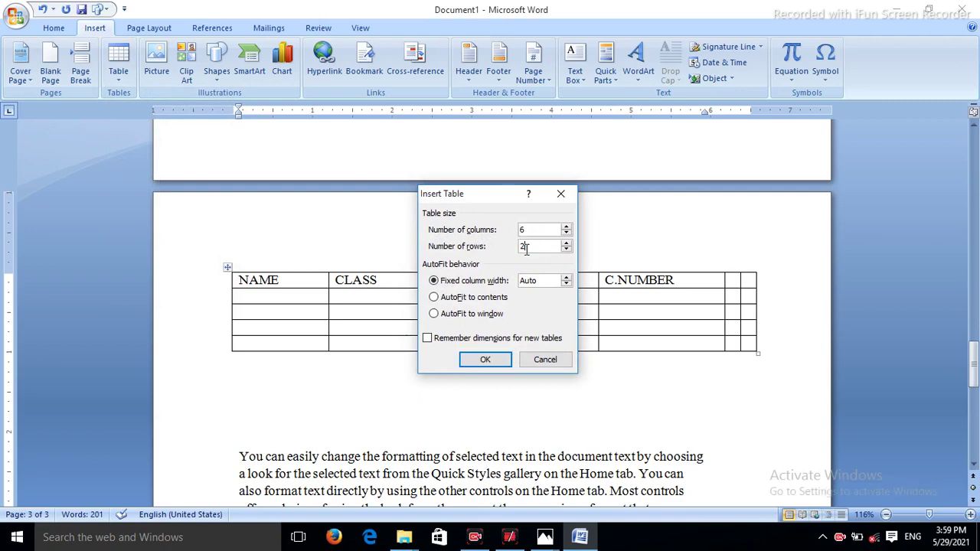
key(BackSpace)
text(10)
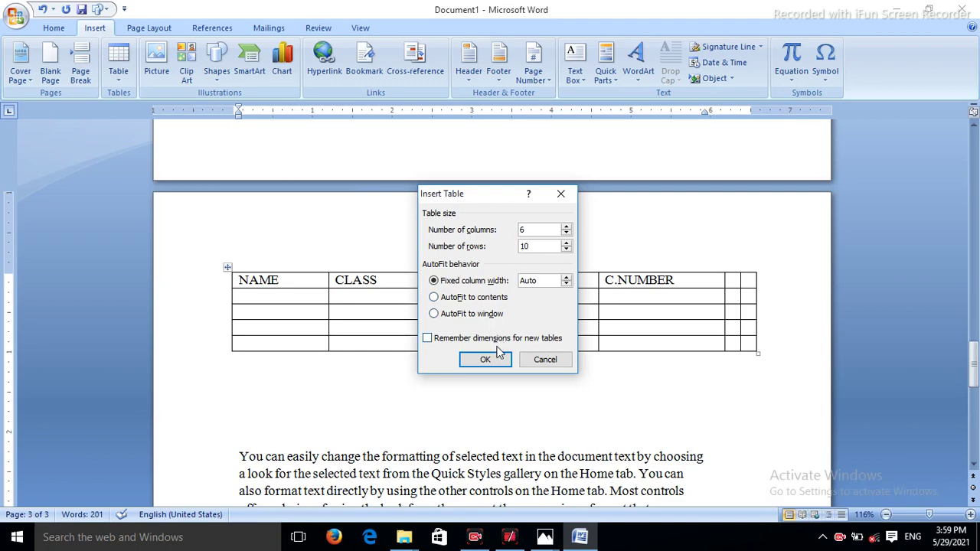
click(498, 357)
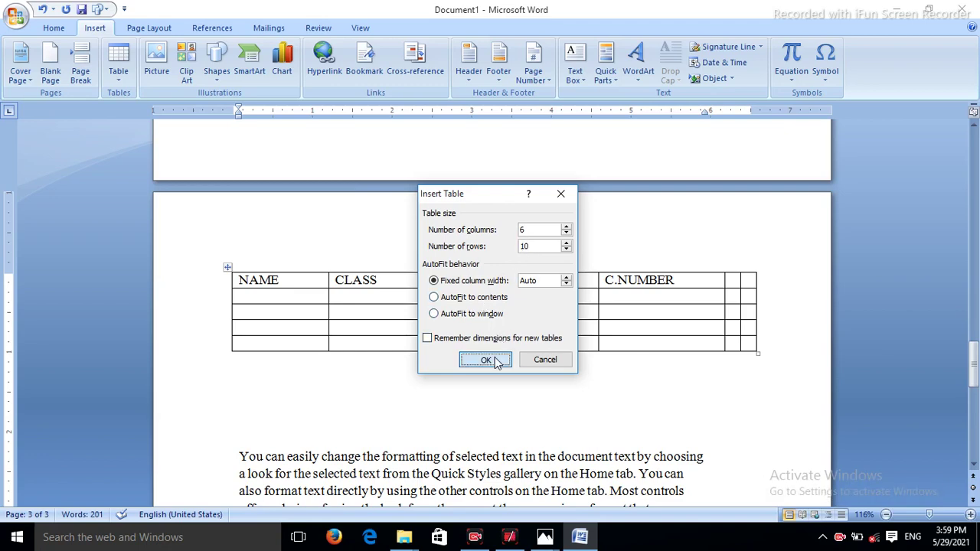
scroll(494, 351, down, 3)
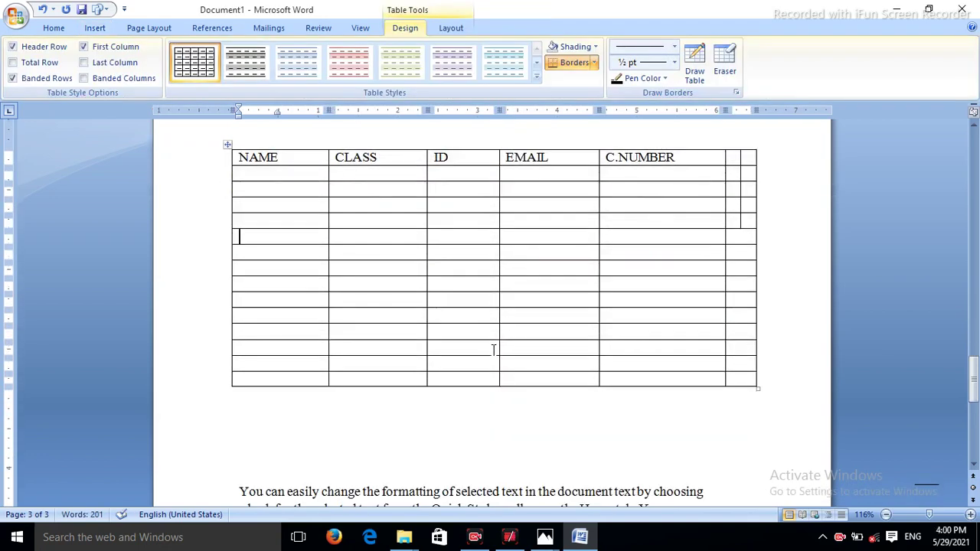
key(ctrl+z)
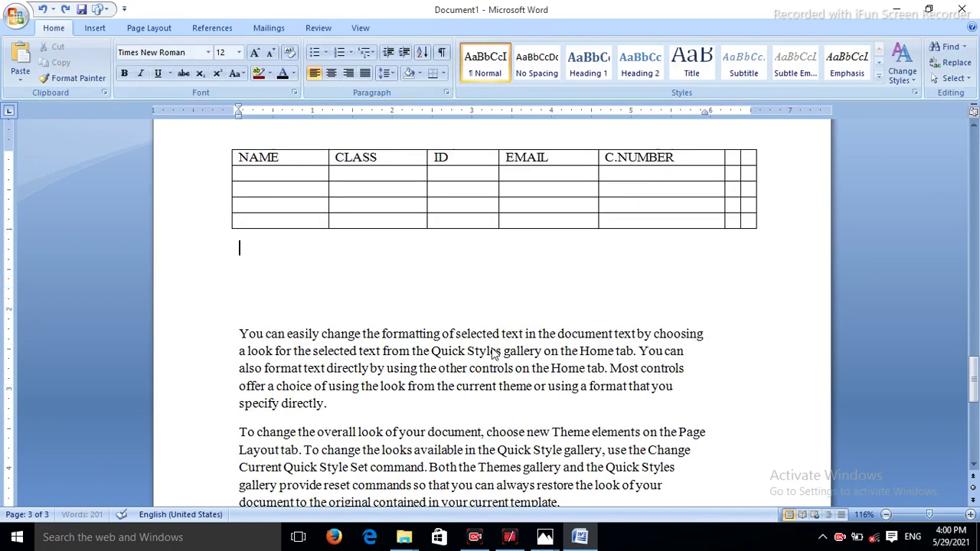
Step: Add an empty line below the table with headings and insert a second table with 6 columns and 10 rows there
key(Return)
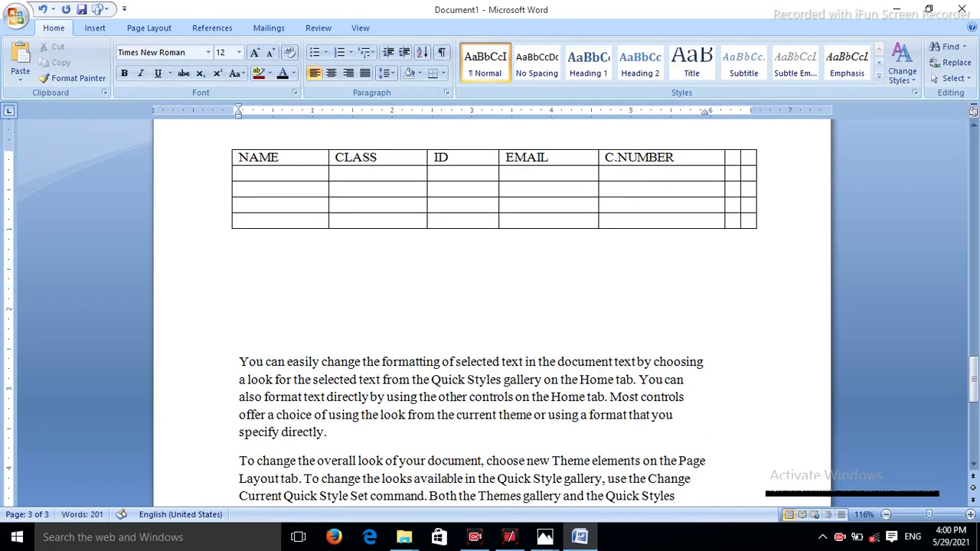
click(103, 27)
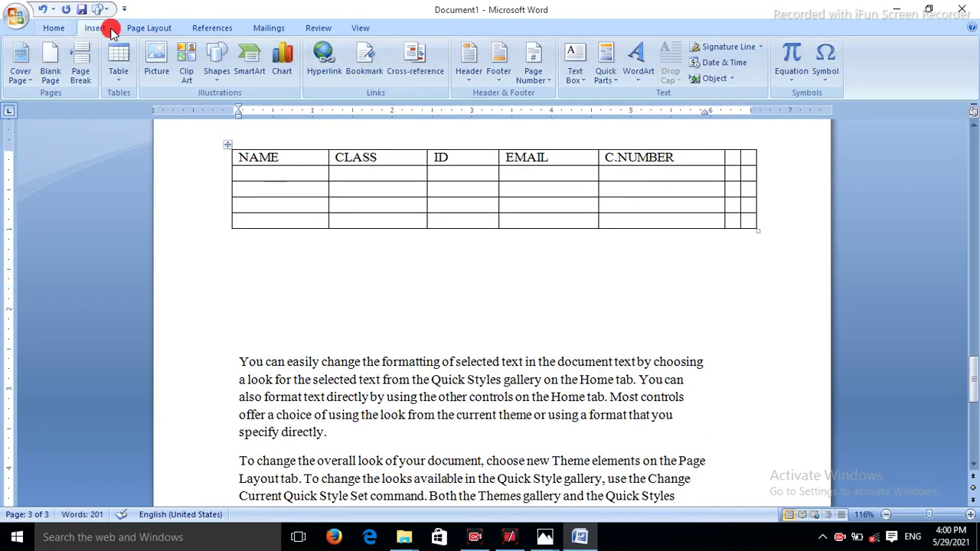
click(120, 74)
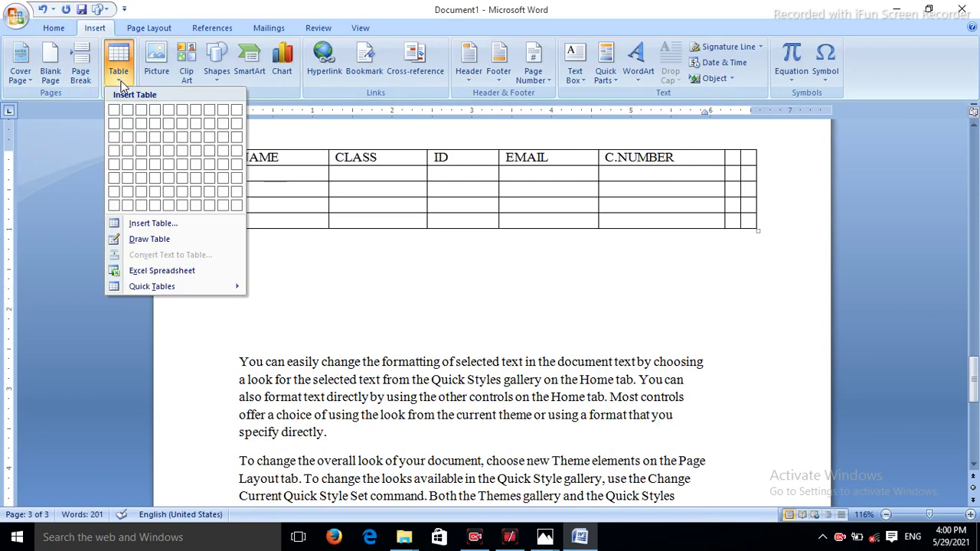
click(153, 224)
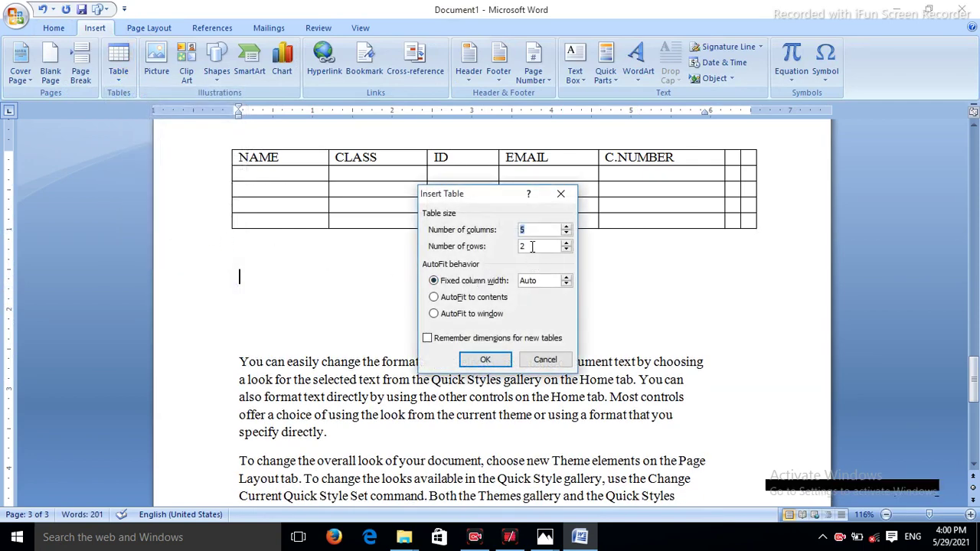
key(BackSpace)
text(6)
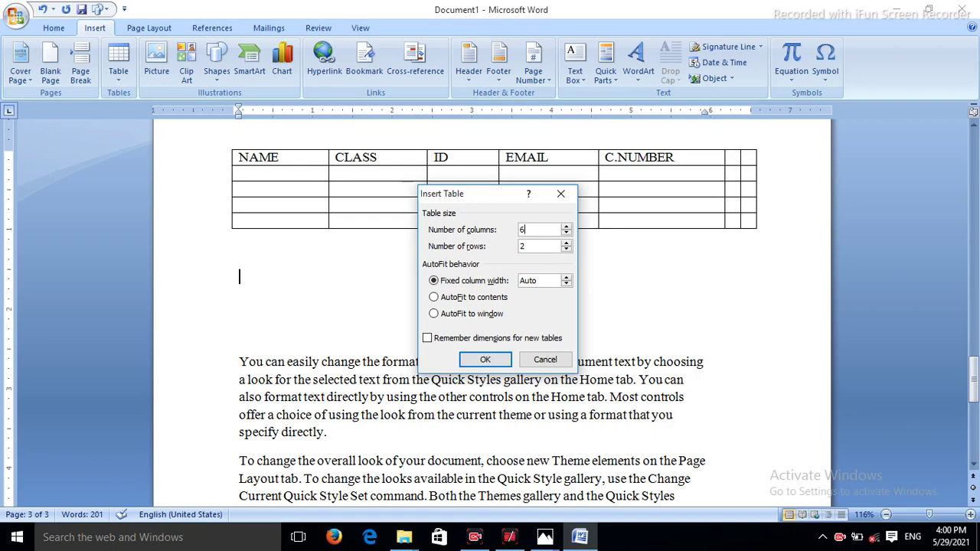
double_click(538, 245)
key(BackSpace)
text(10)
click(494, 360)
scroll(494, 361, down, 1)
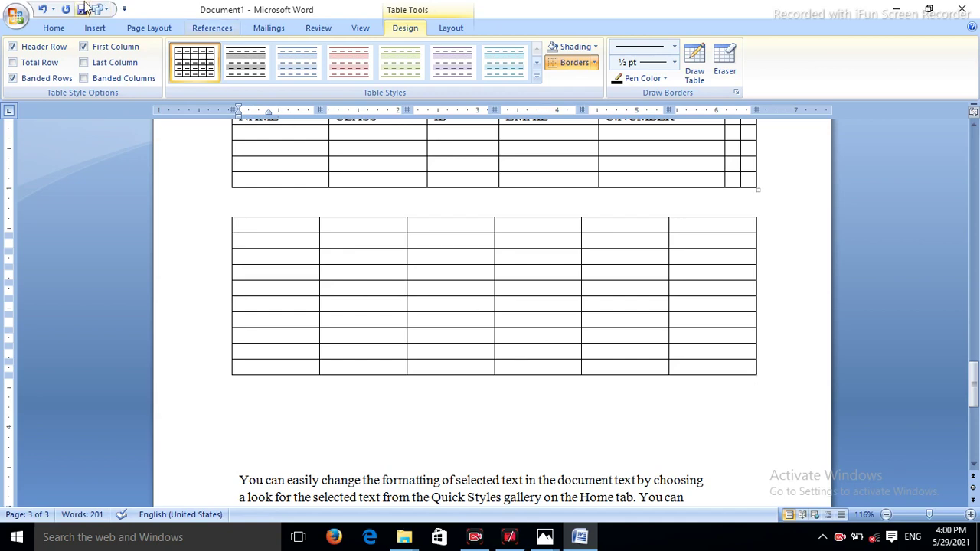
Step: Add three empty lines between the second table and the paragraph below it
click(89, 28)
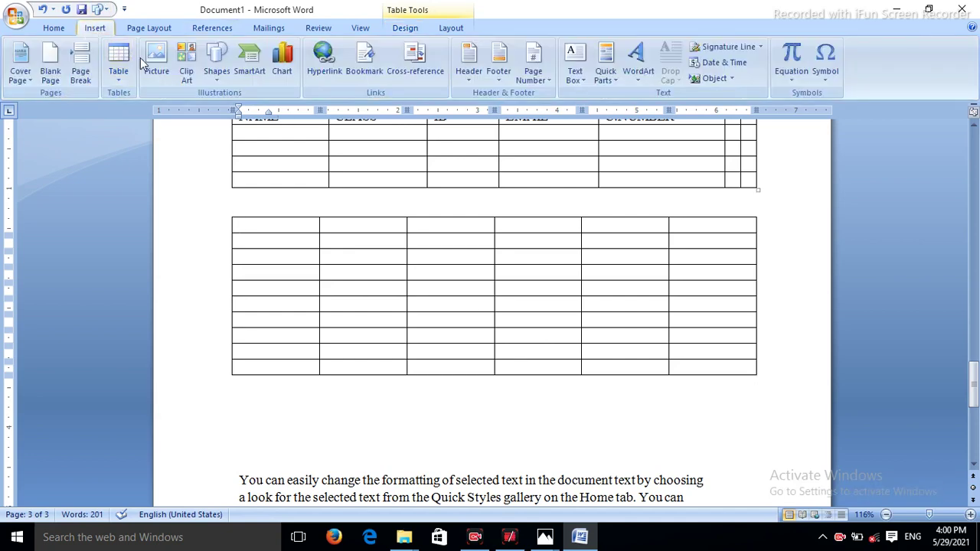
click(310, 417)
scroll(313, 358, up, 1)
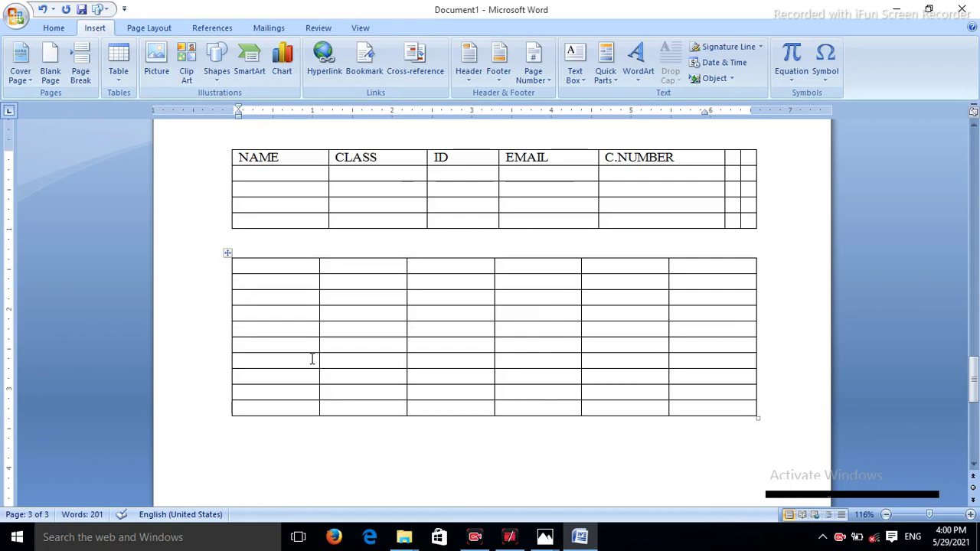
scroll(314, 361, down, 2)
key(Return)
key(Return)
key(Return)
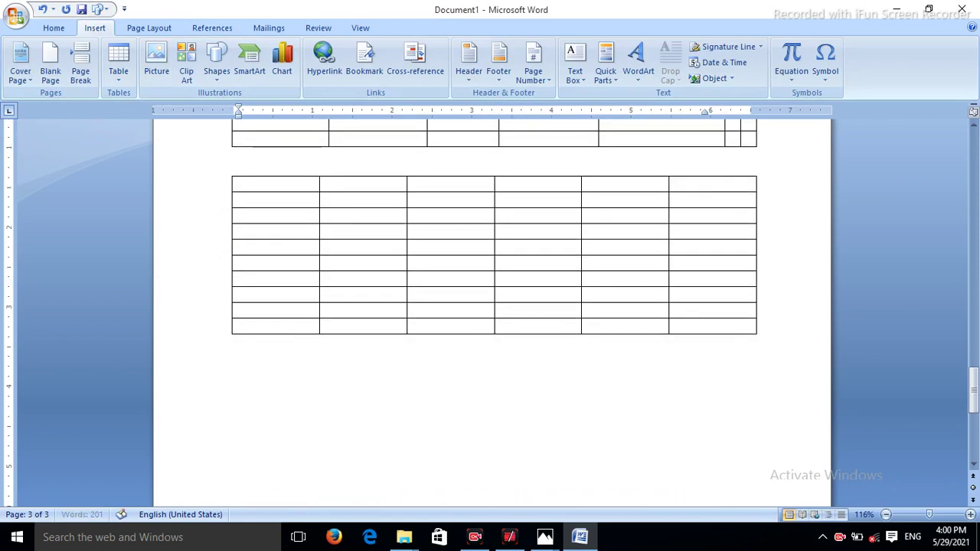
Step: Apply the built-in black grid table style with shaded banded rows to the whole table with headings
scroll(315, 363, up, 4)
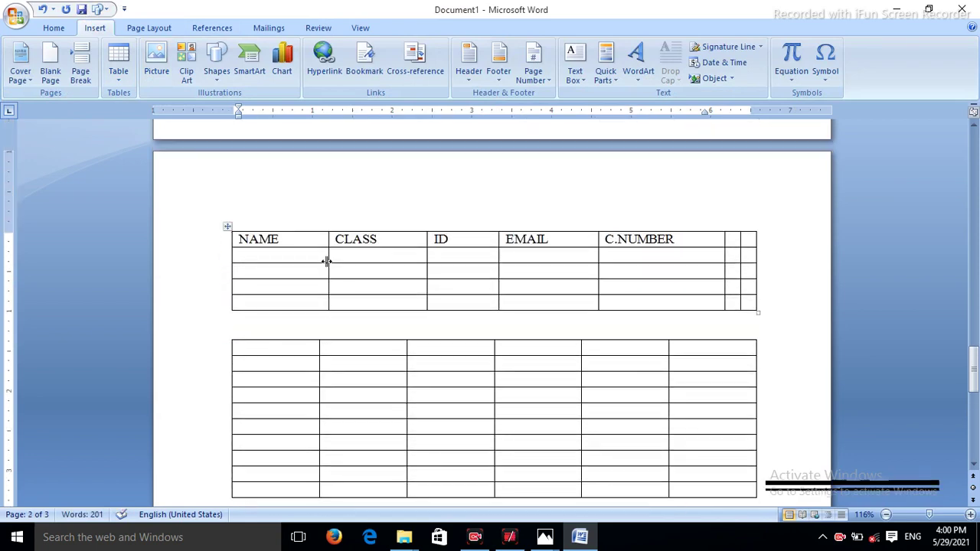
click(352, 268)
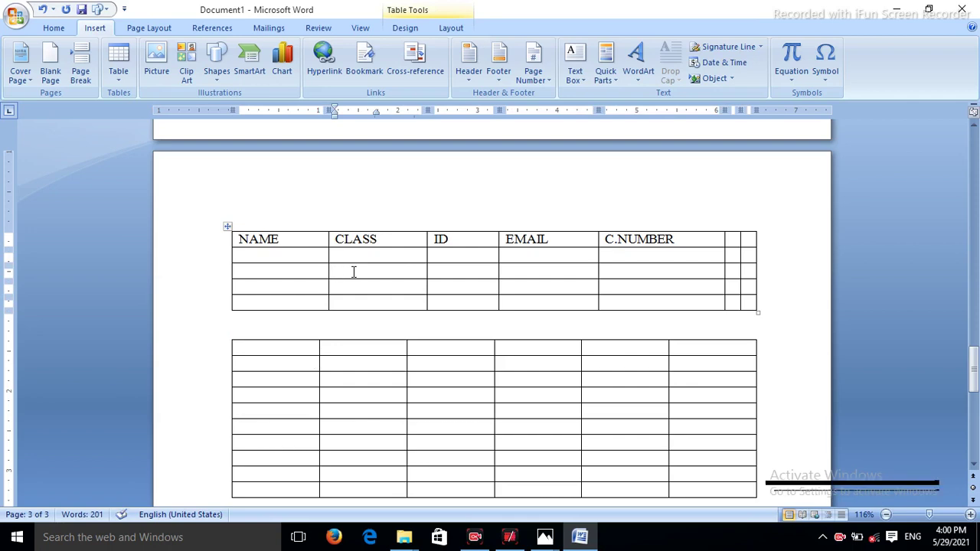
click(227, 227)
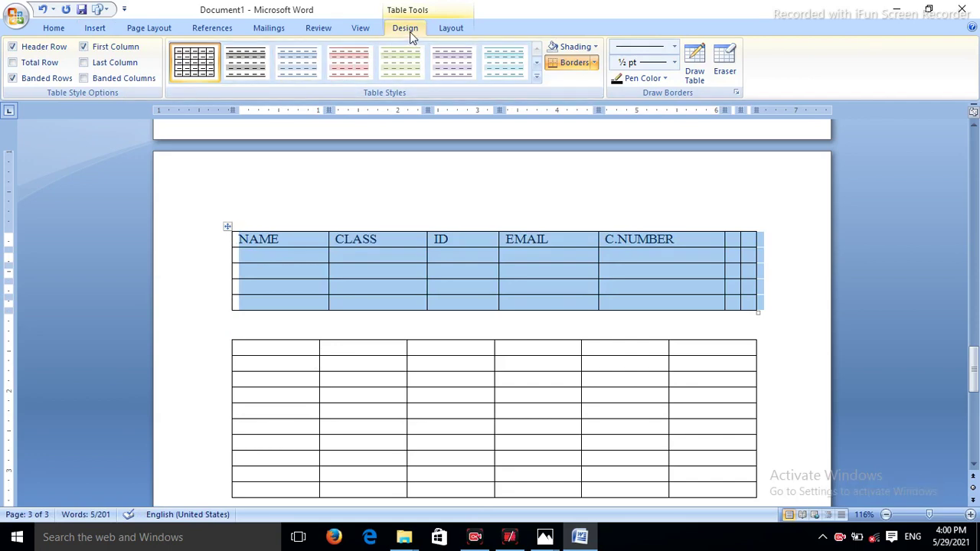
click(537, 76)
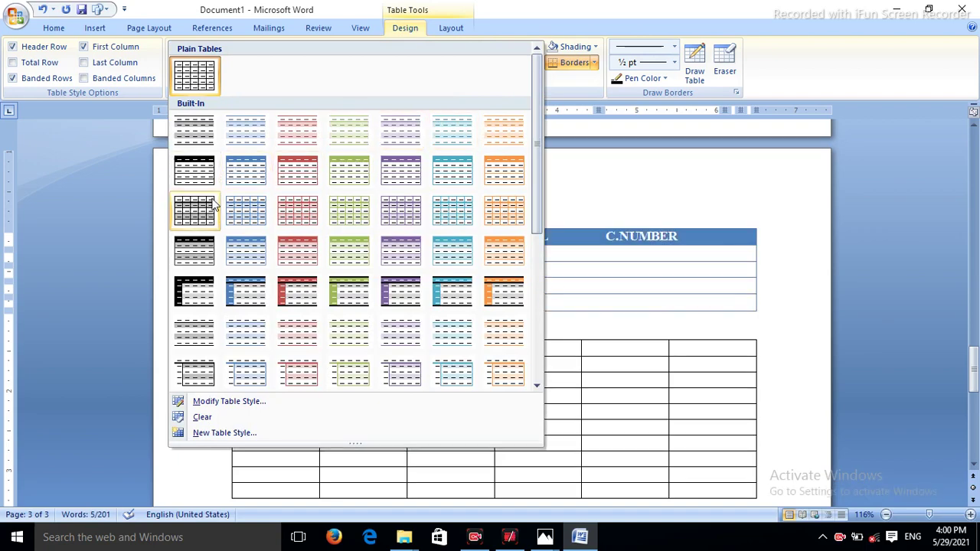
click(192, 211)
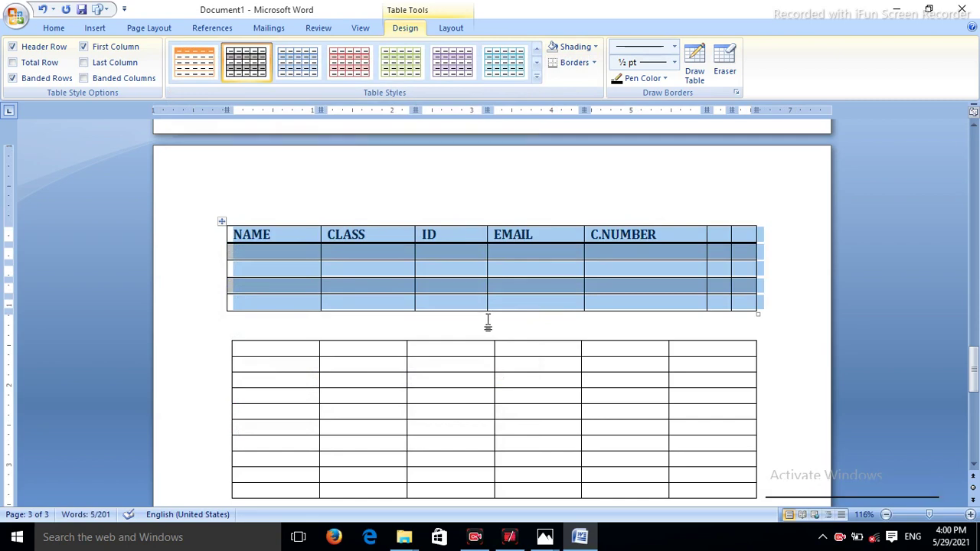
Step: Draw a wide single-cell table below the second table and add a taller cell of the same width directly beneath it
click(975, 362)
drag(976, 361, 975, 387)
click(485, 335)
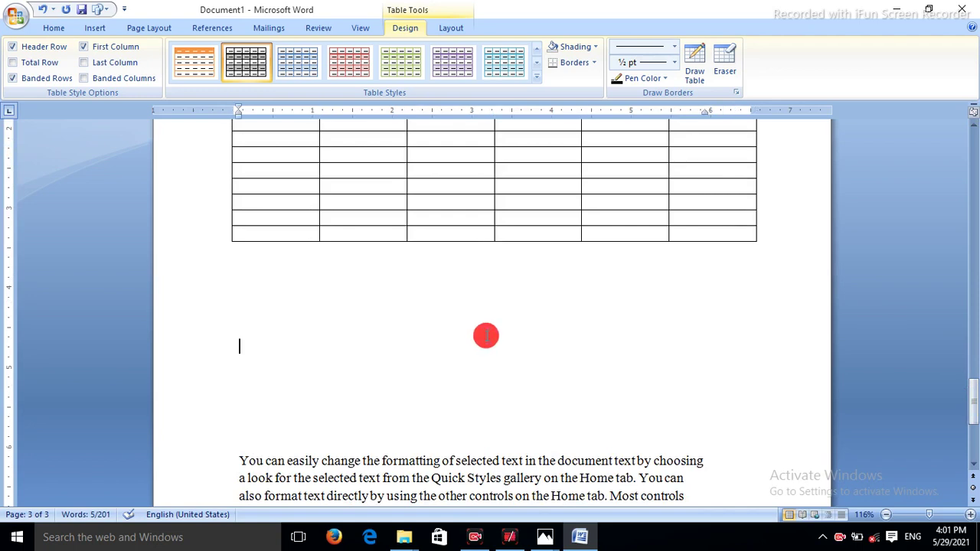
click(97, 28)
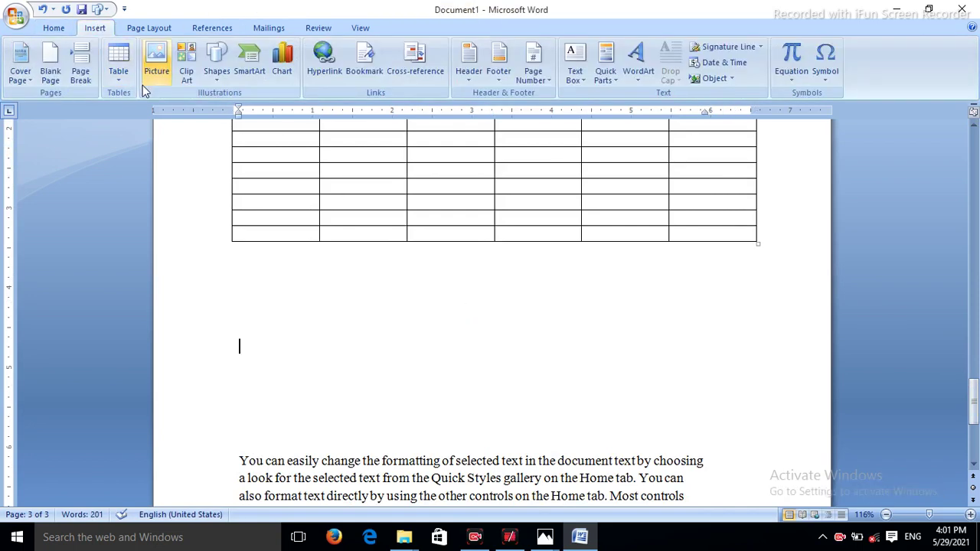
click(123, 80)
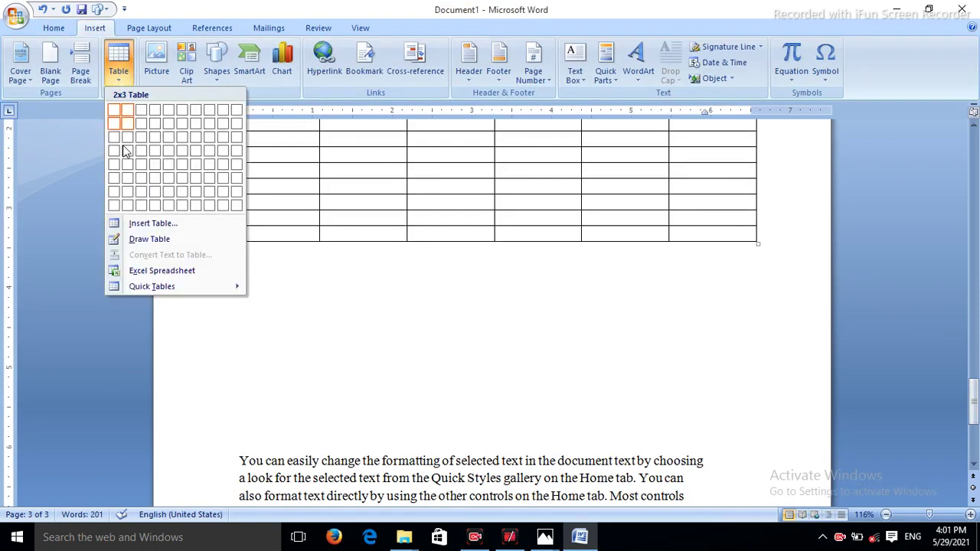
click(145, 239)
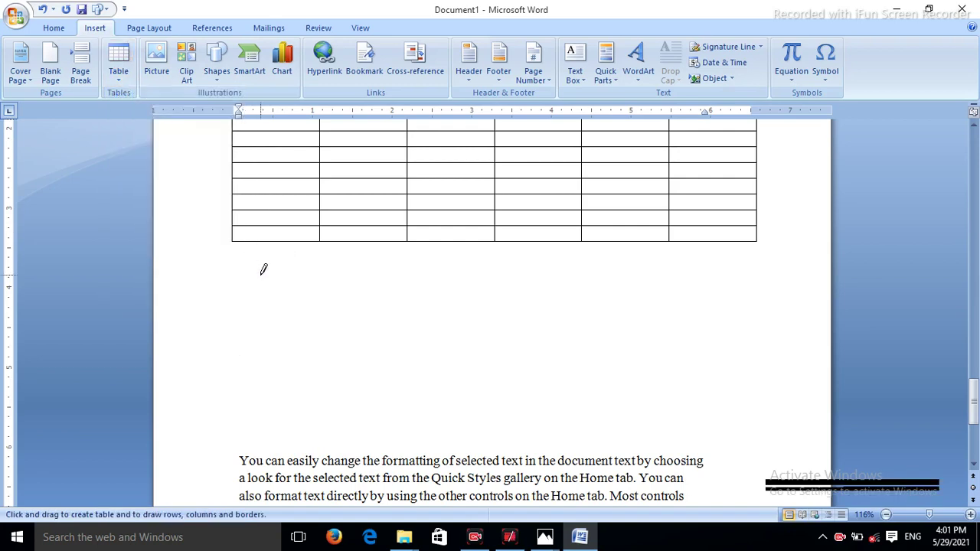
mouse_move(260, 276)
mouse_down()
mouse_move(316, 292)
mouse_move(619, 308)
mouse_move(611, 325)
mouse_up()
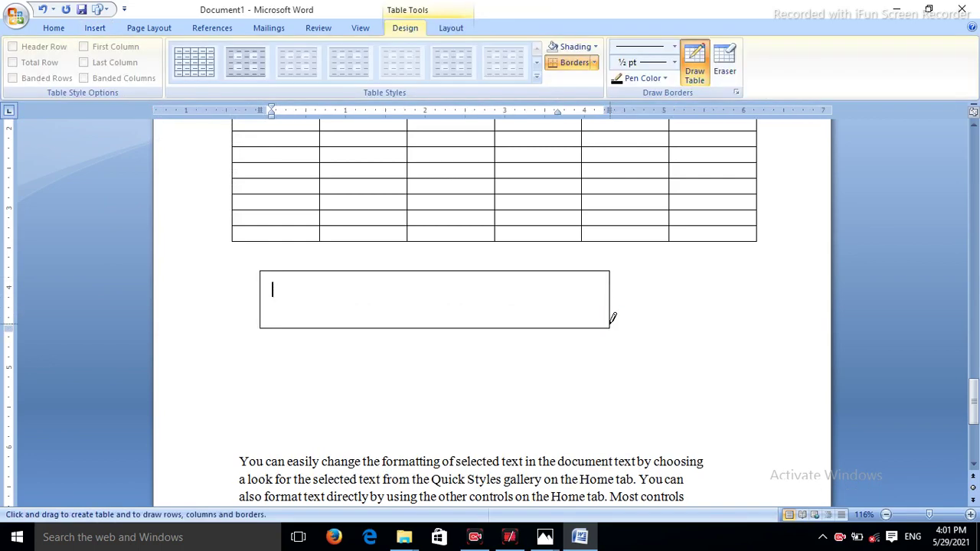
drag(262, 328, 276, 342)
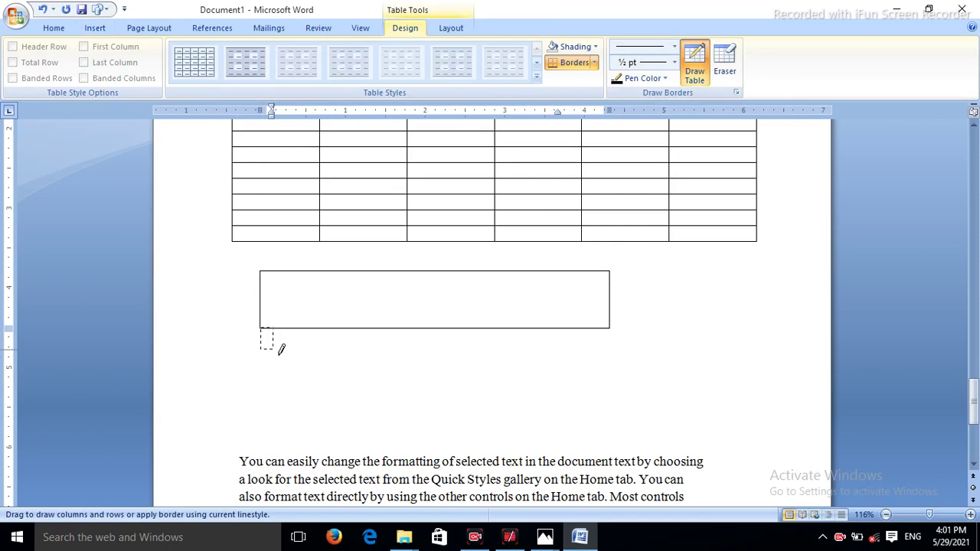
drag(608, 464, 612, 486)
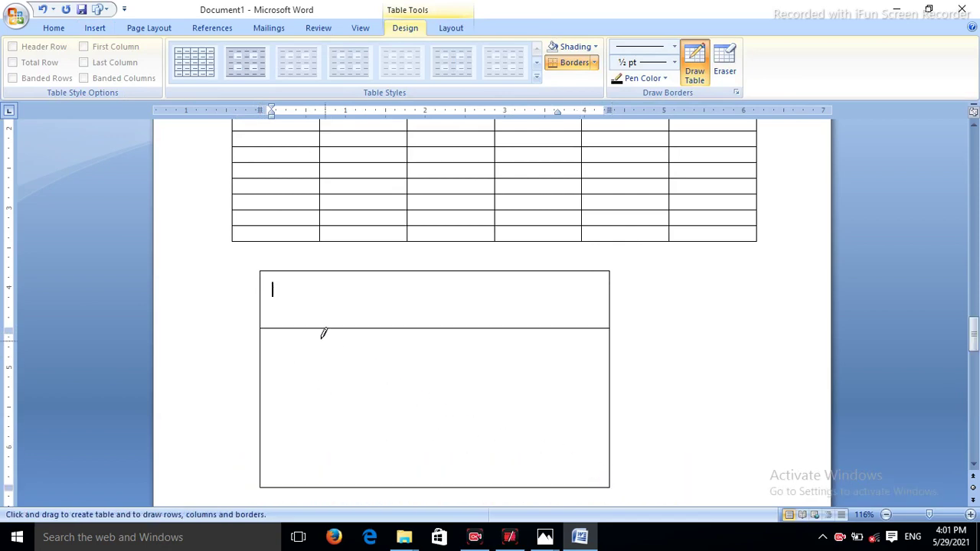
Step: Draw four vertical lines through the taller lower cell to divide it into five columns of varying width
mouse_move(291, 330)
mouse_down()
mouse_move(319, 426)
mouse_move(306, 475)
mouse_up()
drag(392, 329, 407, 436)
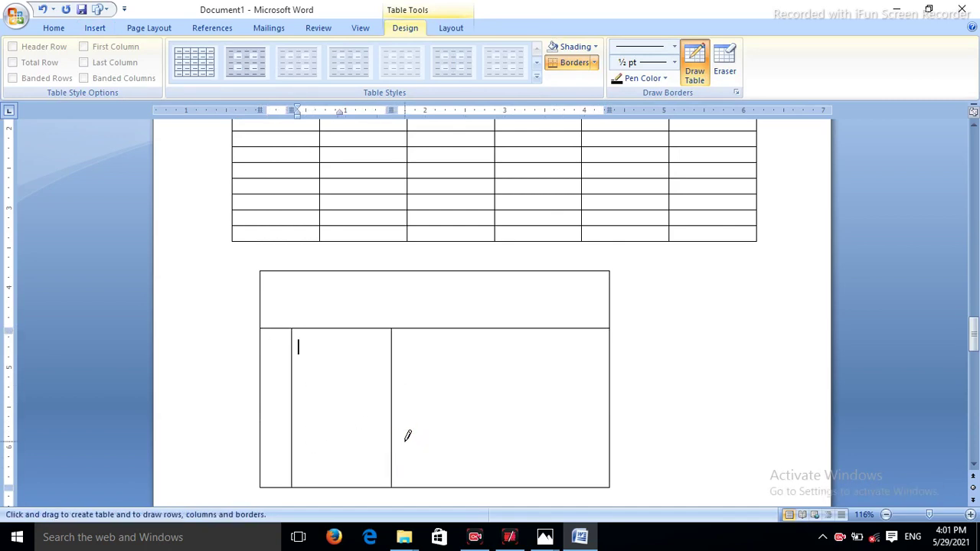
drag(457, 330, 464, 388)
drag(472, 443, 473, 444)
drag(517, 327, 525, 438)
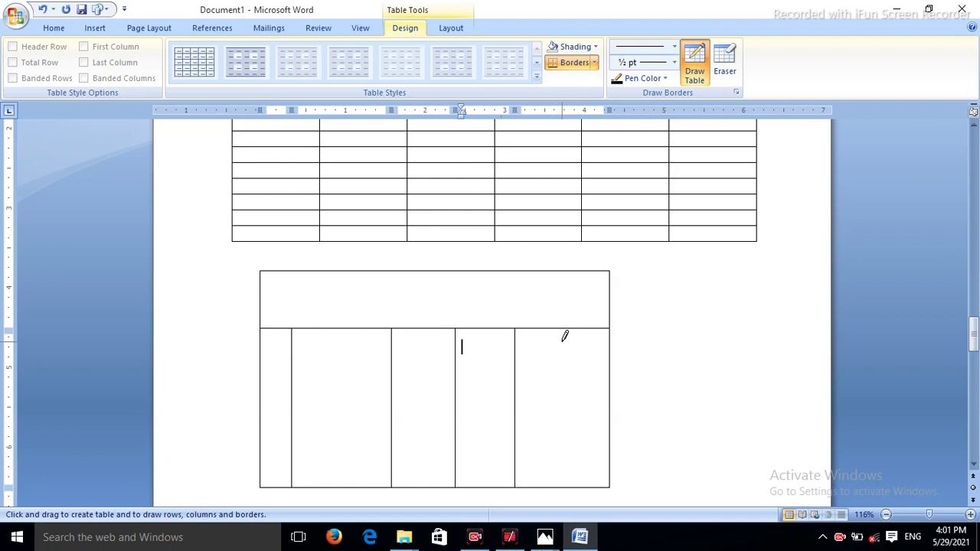
Step: Draw three horizontal lines across the five columns to split them into three short rows and one tall row
drag(259, 349, 326, 348)
drag(502, 343, 570, 341)
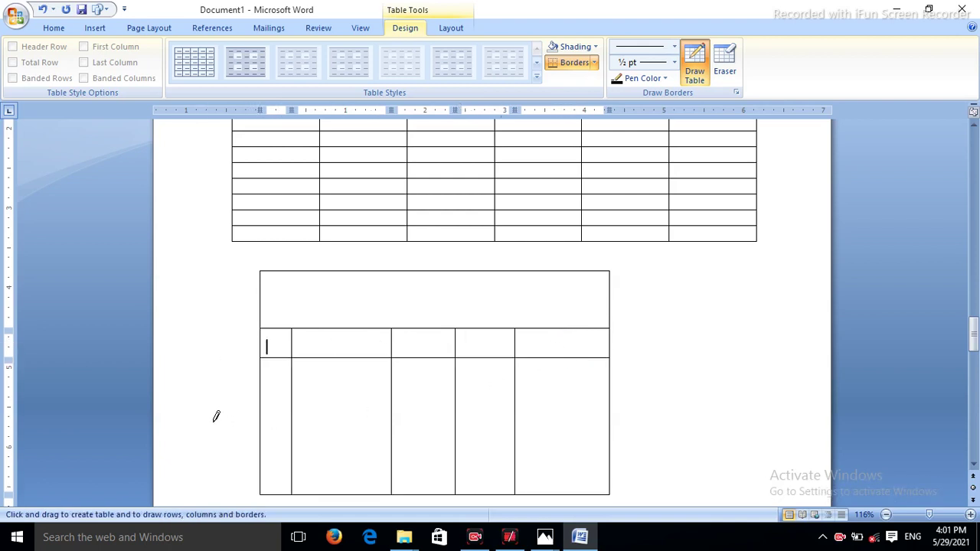
mouse_move(258, 374)
mouse_down()
mouse_move(580, 372)
mouse_move(552, 389)
mouse_up()
drag(263, 407, 513, 406)
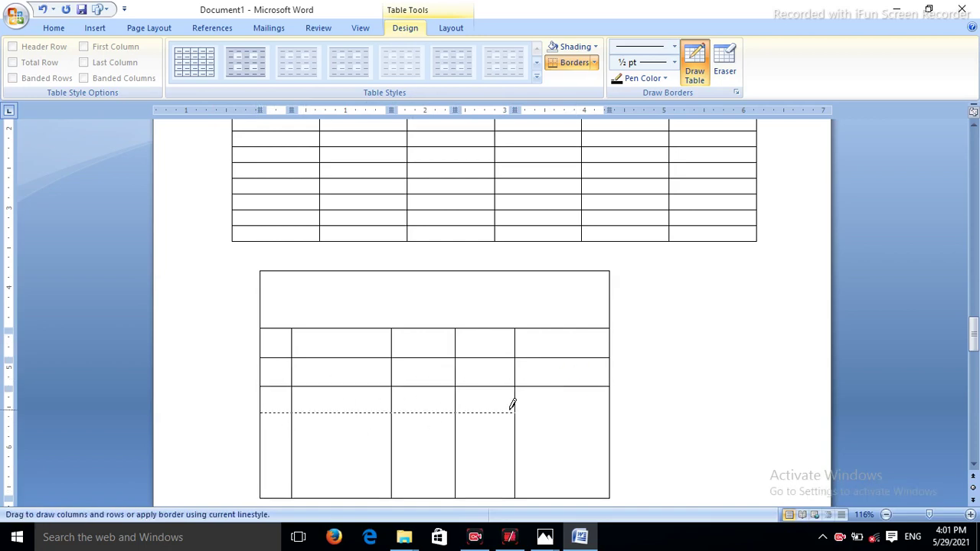
drag(575, 402, 578, 405)
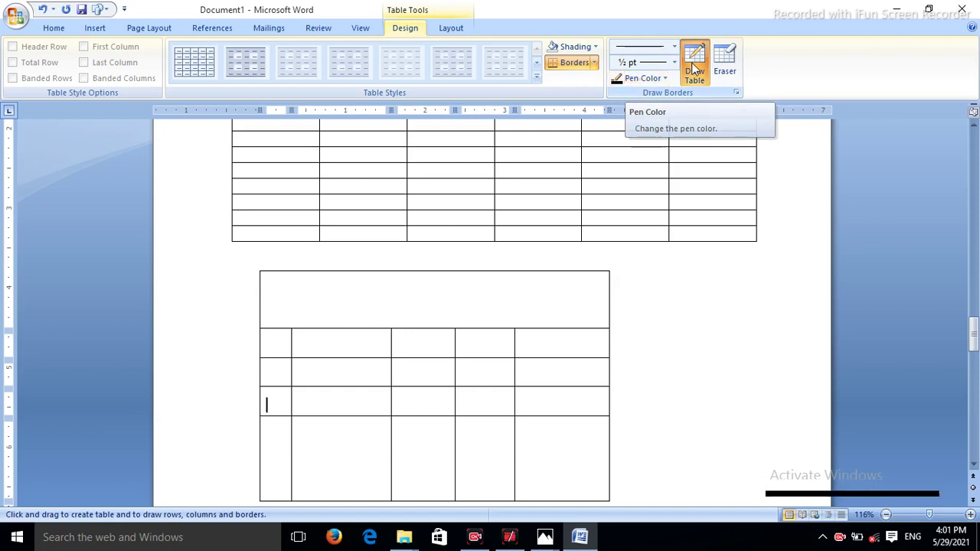
Step: Erase the lowest inner row line in the last two columns of the drawn table and undo the erasures
click(727, 61)
click(582, 410)
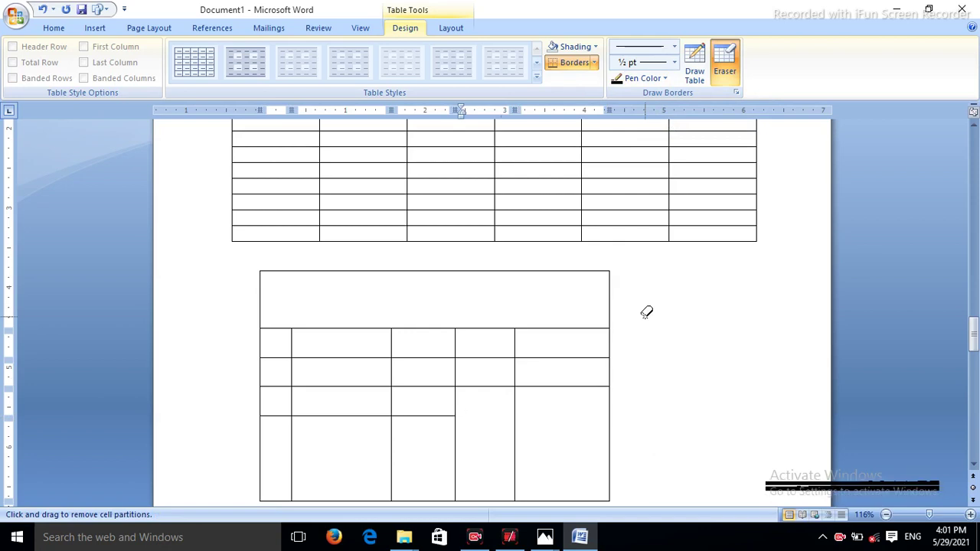
key(ctrl+z)
key(ctrl+z)
Step: Enter the title "DIGTECH EXAM TIME TABLE 2021" in the wide top cell of the drawn table
click(312, 300)
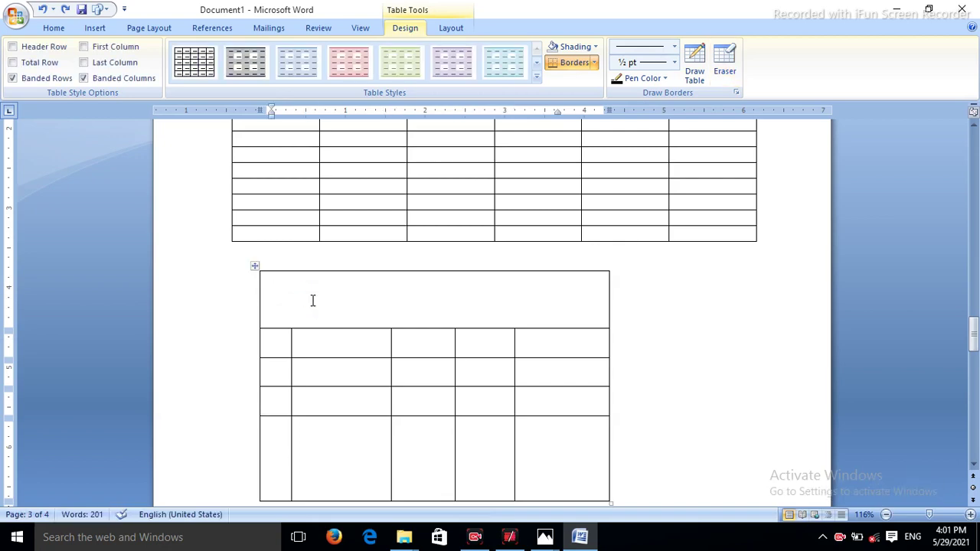
text(DIGTECH)
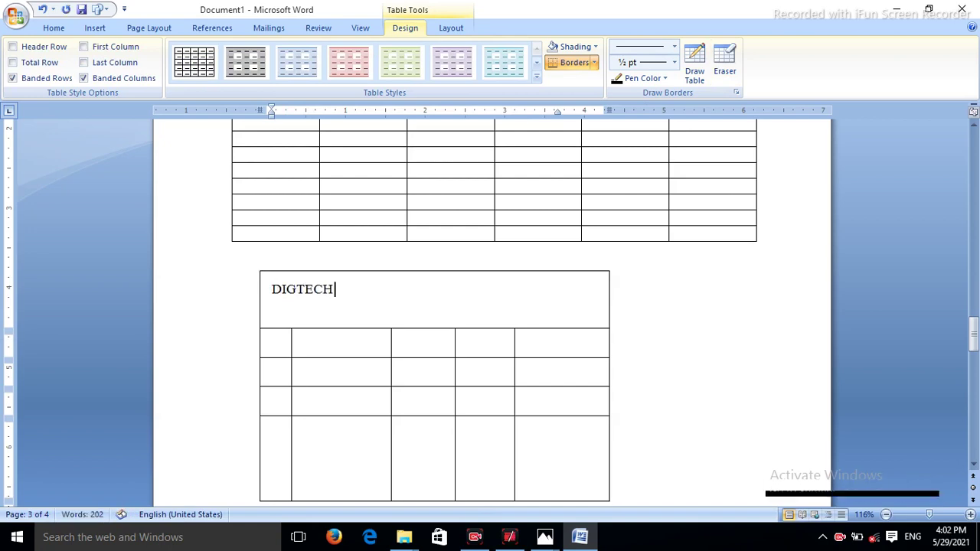
text(EXA)
key(BackSpace)
key(BackSpace)
key(BackSpace)
text(EXA)
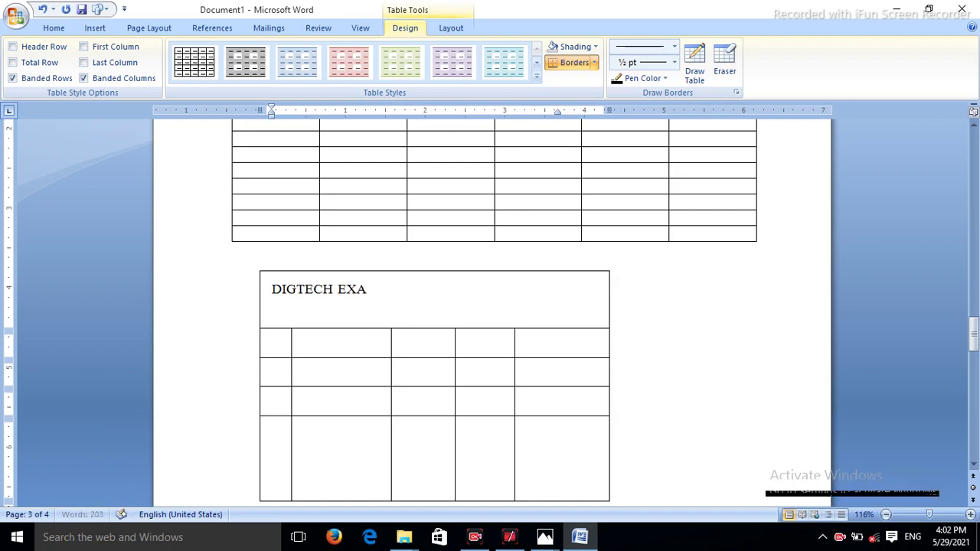
text(M TIME TAB)
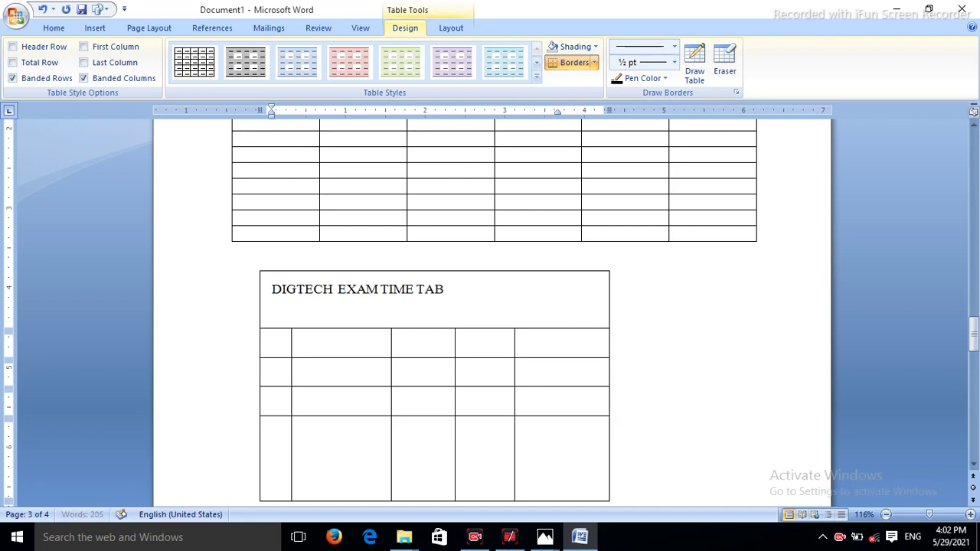
text(LE 2021)
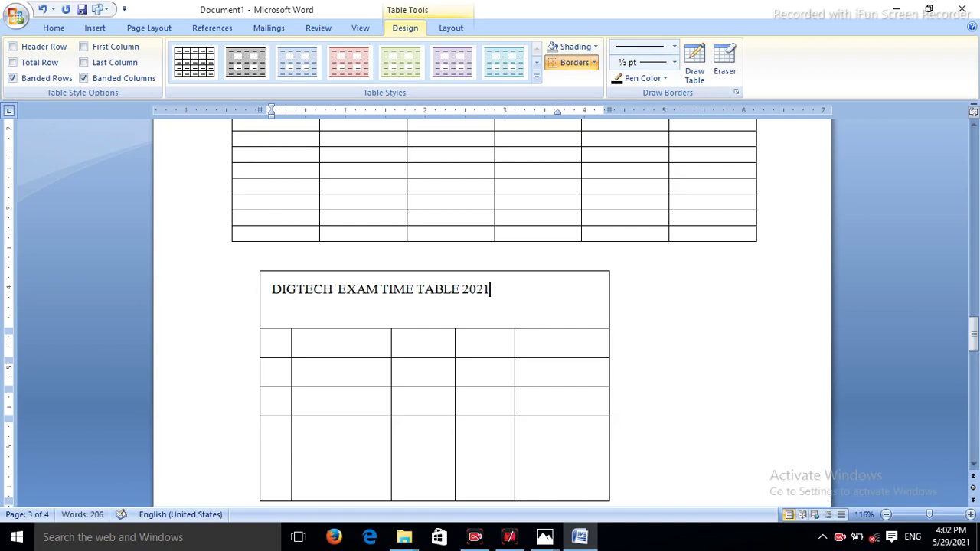
Step: Make the whole title in the drawn table bold and set its font size to 14
key(ctrl+shift+Left)
key(ctrl+shift+Left)
key(ctrl+shift+Left)
key(ctrl+shift+Left)
key(ctrl+shift+Left)
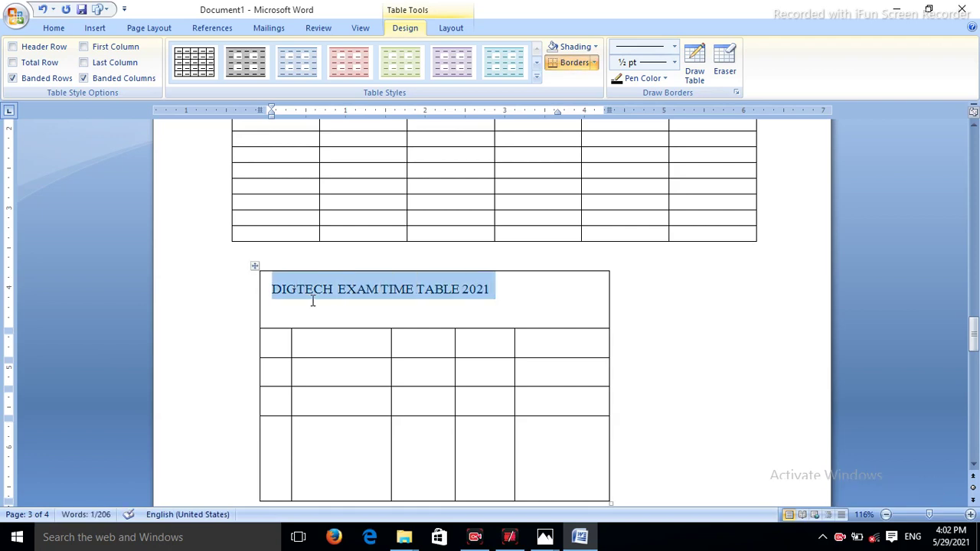
click(53, 29)
click(124, 73)
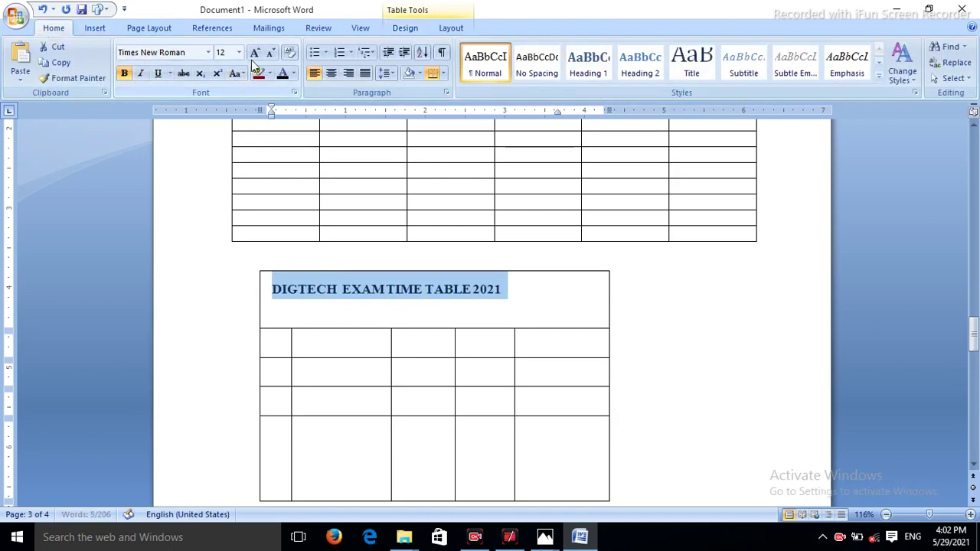
click(238, 52)
click(222, 156)
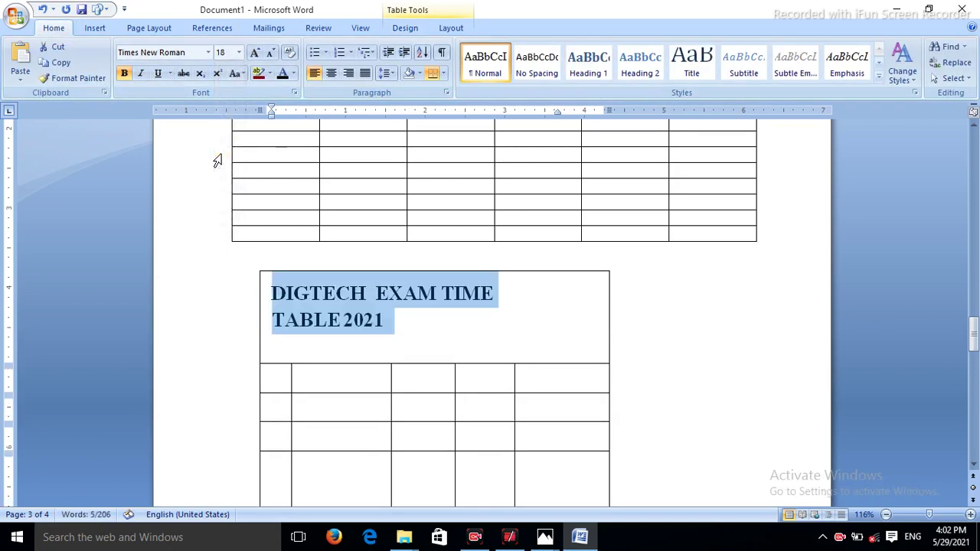
click(238, 52)
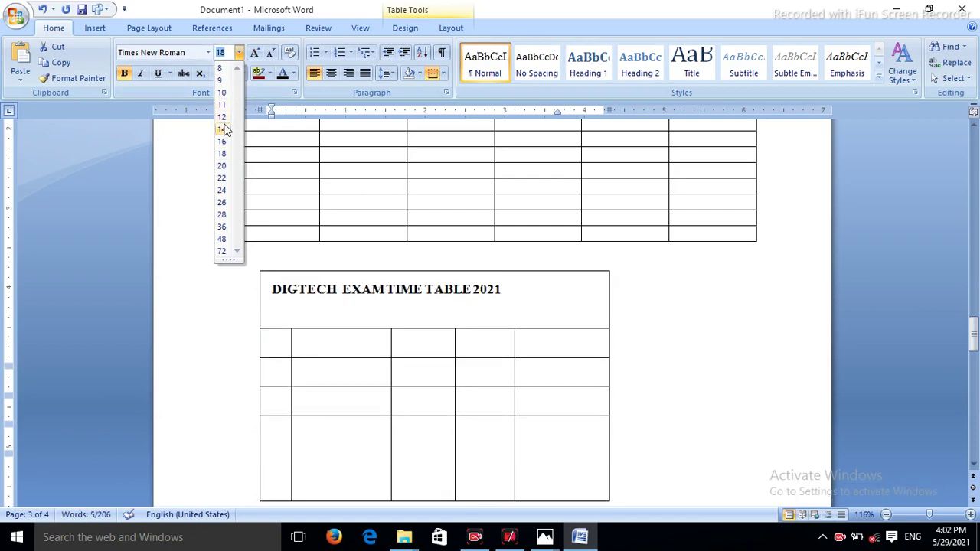
click(221, 129)
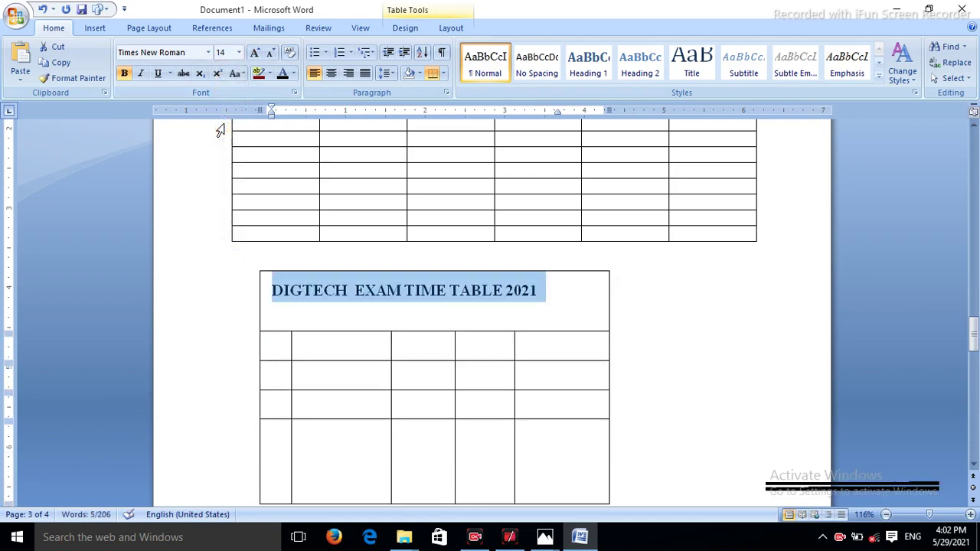
click(693, 337)
Step: Fill the row below the title with the column headings S.N, SUBJECT, TIME, DATE and DAYS
click(277, 352)
text(S.N)
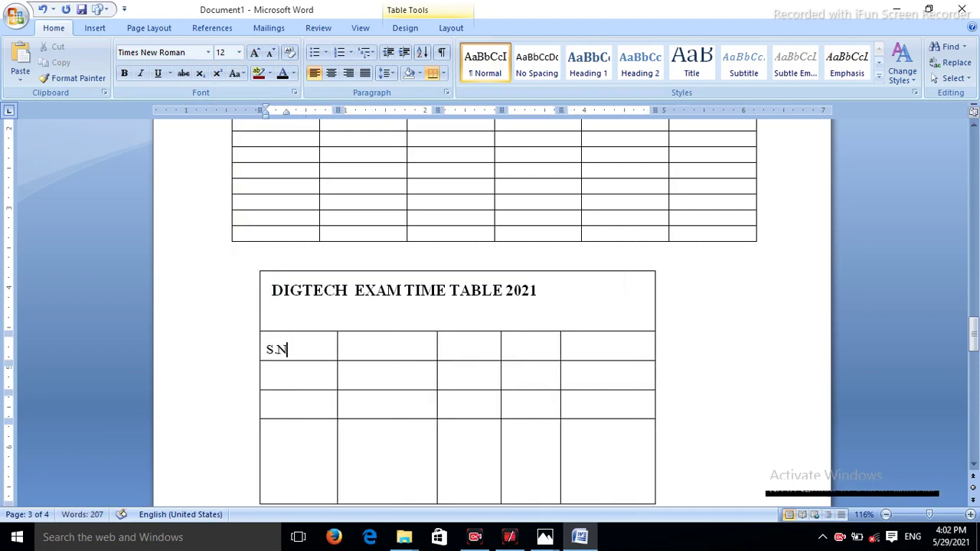
key(Tab)
text(SUBJECT)
key(Tab)
text(TIME)
key(Tab)
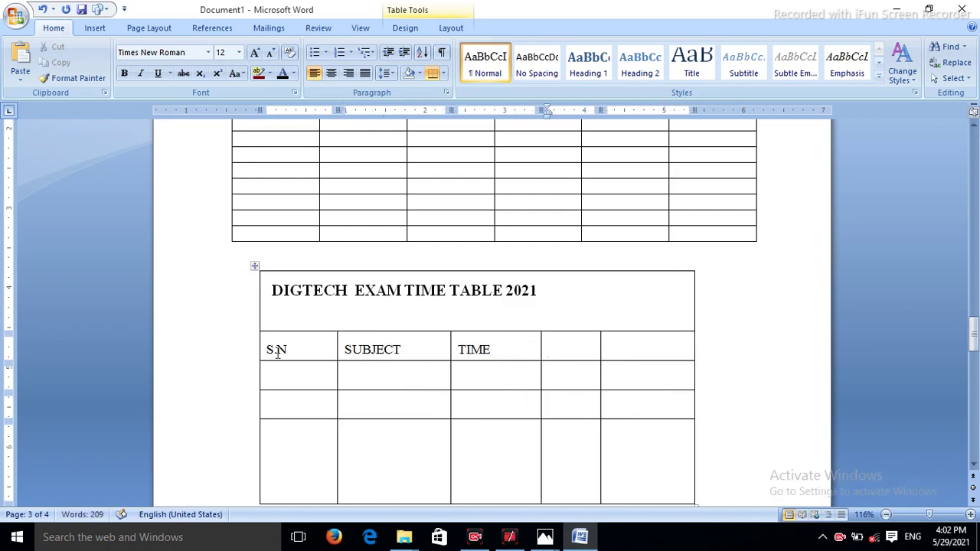
text(DATE)
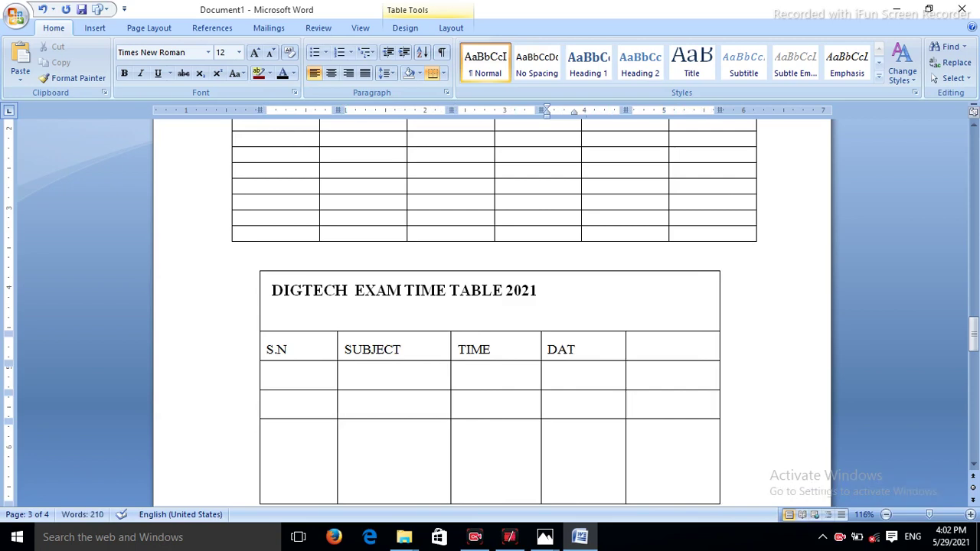
key(Tab)
text(DA)
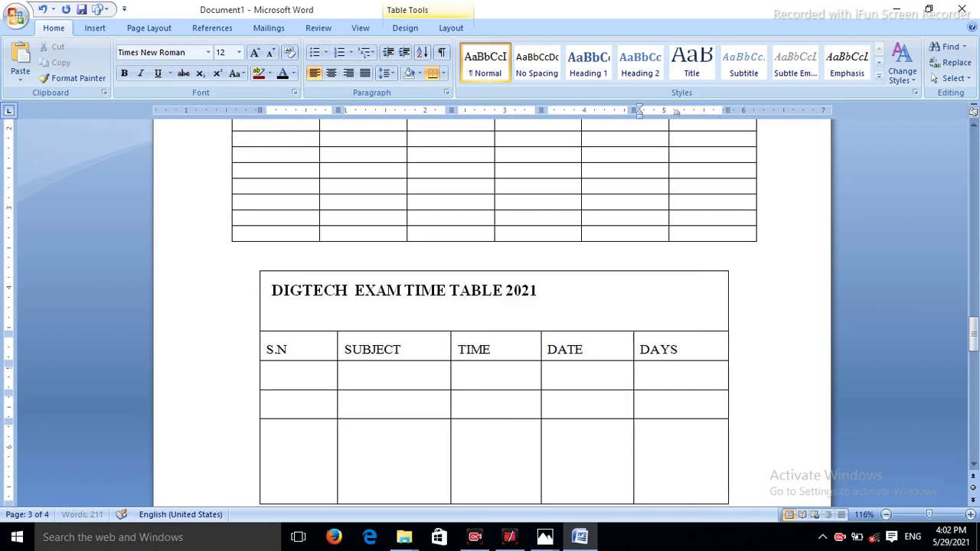
click(783, 332)
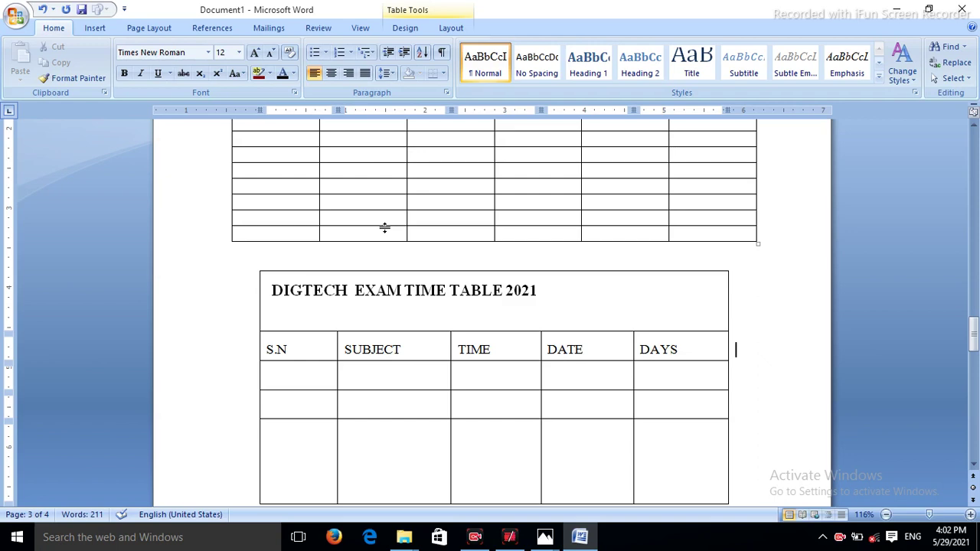
Step: Shade the title cell of the exam timetable with the black theme color
click(646, 314)
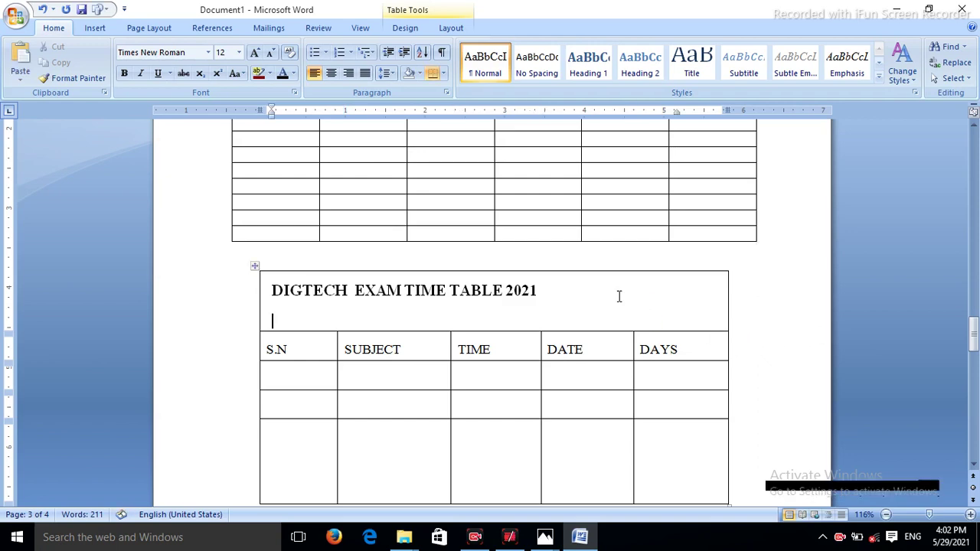
click(255, 269)
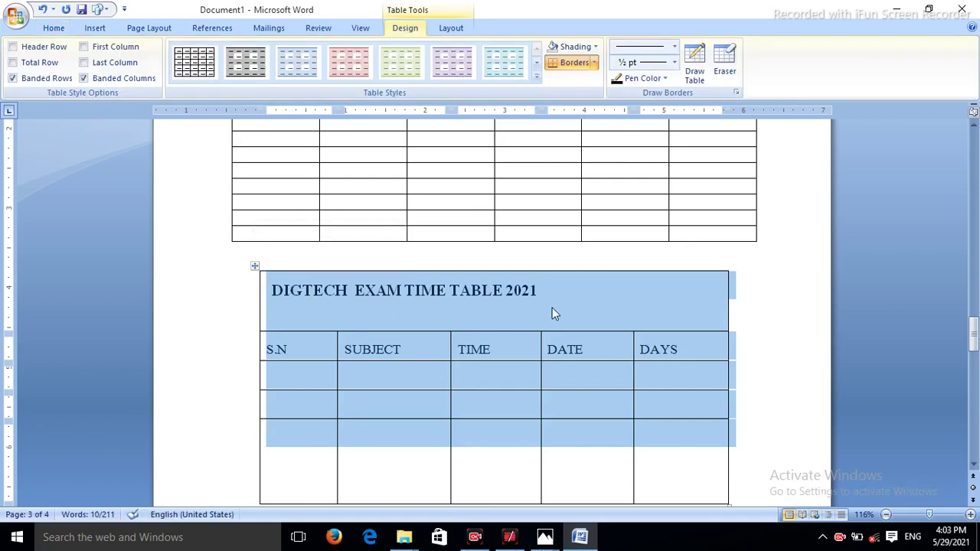
click(552, 307)
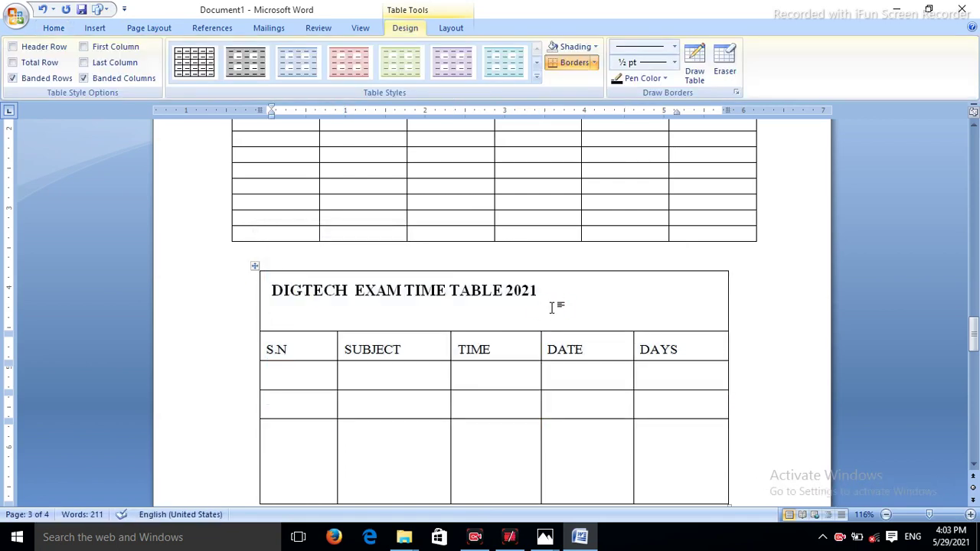
click(591, 45)
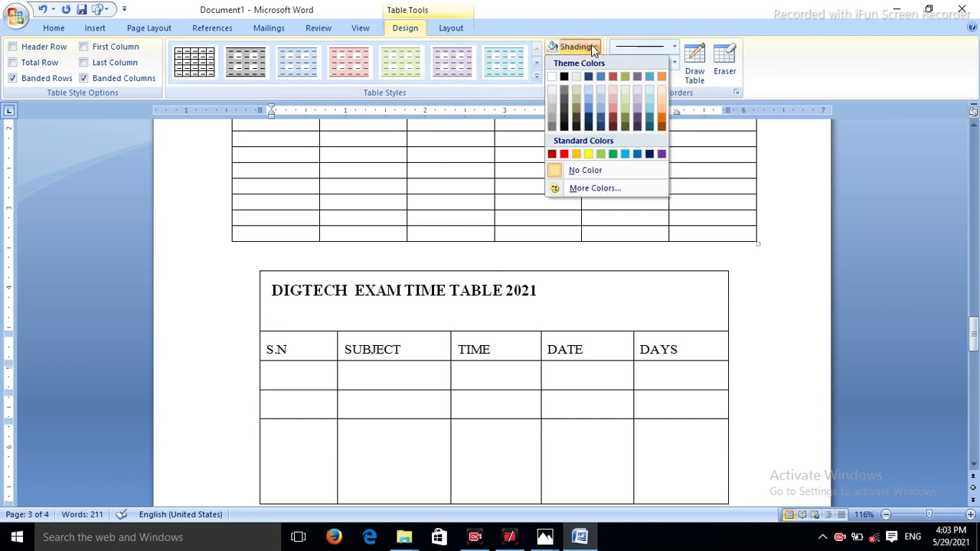
click(564, 77)
Step: Shade the S.N column, from its heading to the last row, with a light red theme color
drag(288, 350, 288, 448)
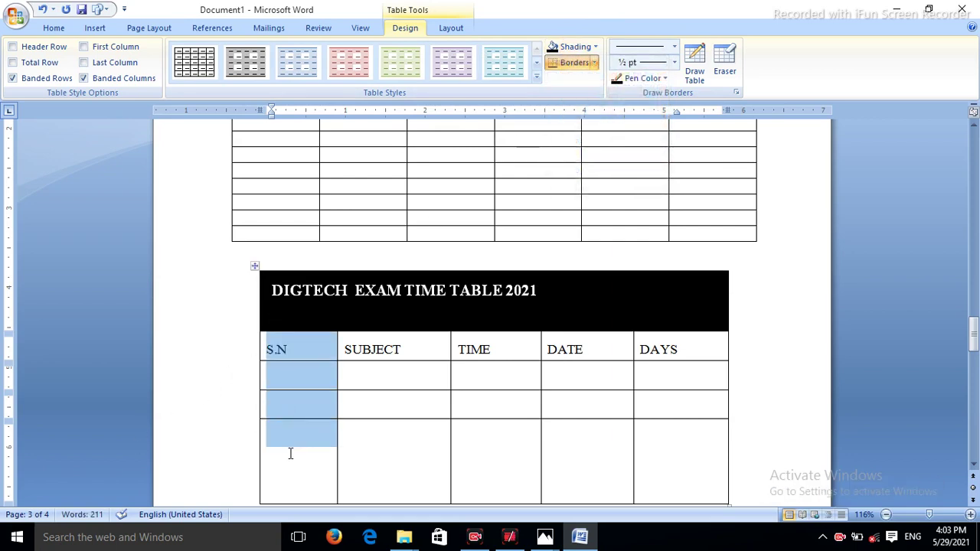
click(591, 47)
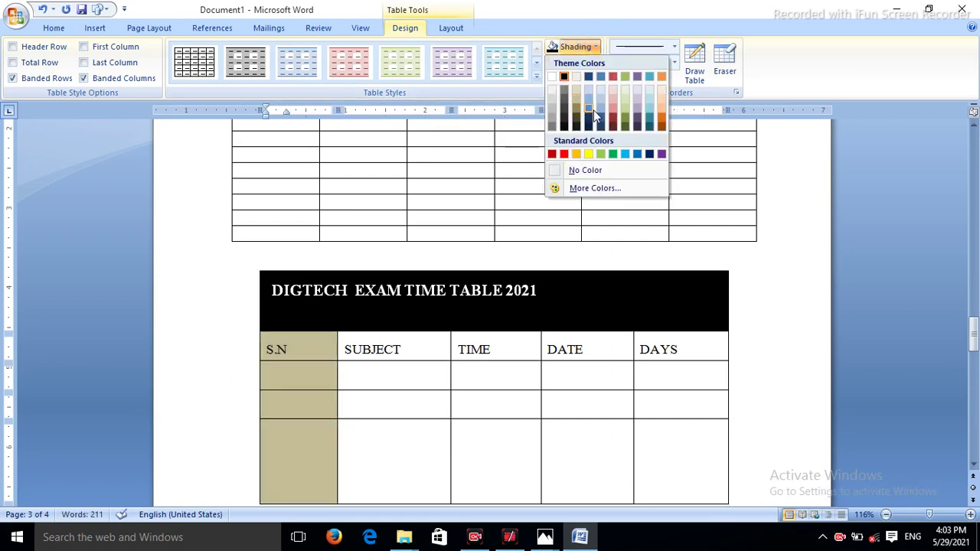
click(614, 108)
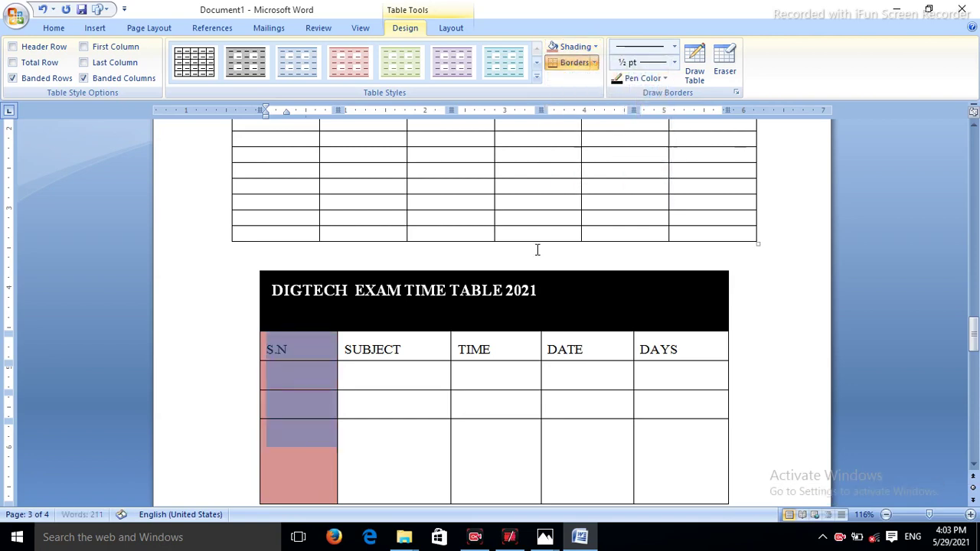
Step: Shade the SUBJECT column of the exam timetable, from its heading to the last row, with a light orange theme color
click(427, 348)
drag(425, 367, 420, 453)
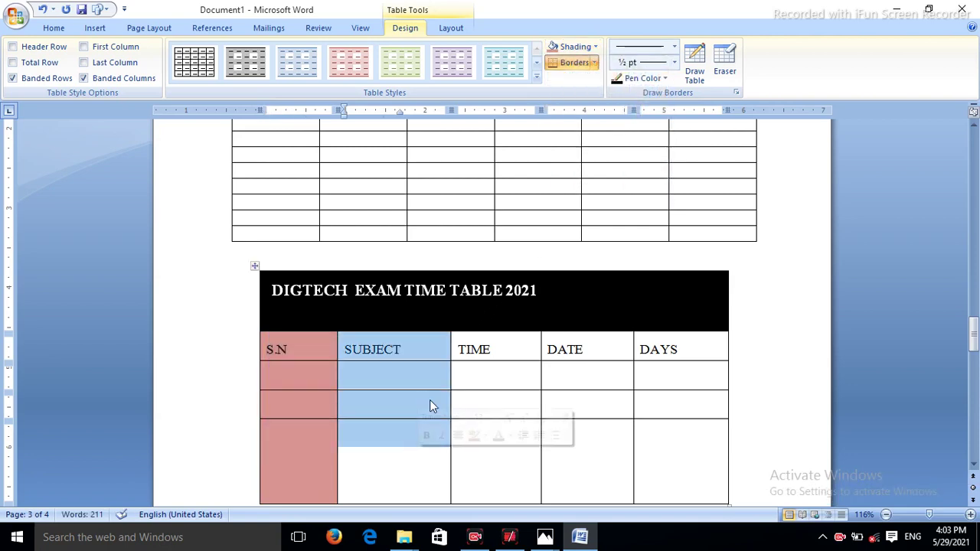
click(595, 47)
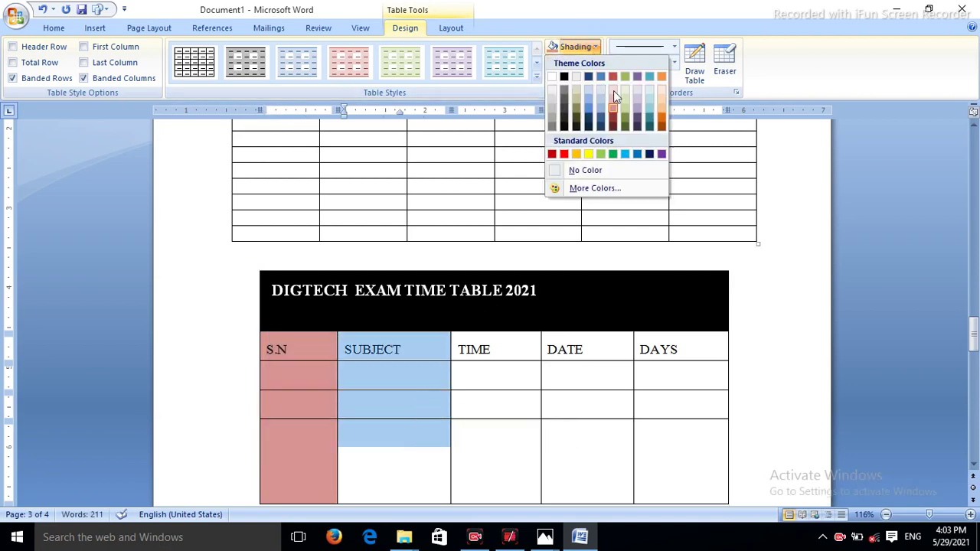
click(658, 106)
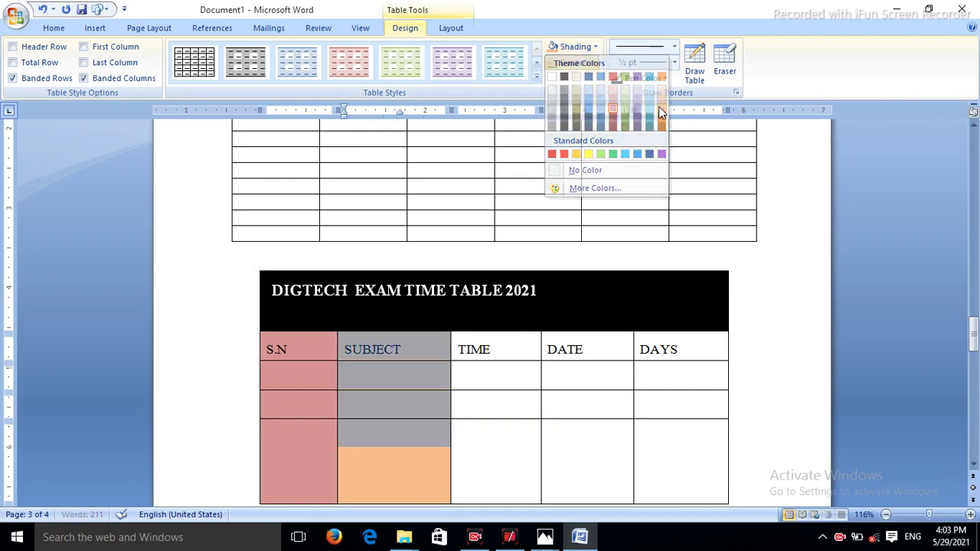
Step: Shade the TIME column of the exam timetable, from its heading to the last row, with a light aqua theme color
drag(526, 344, 505, 436)
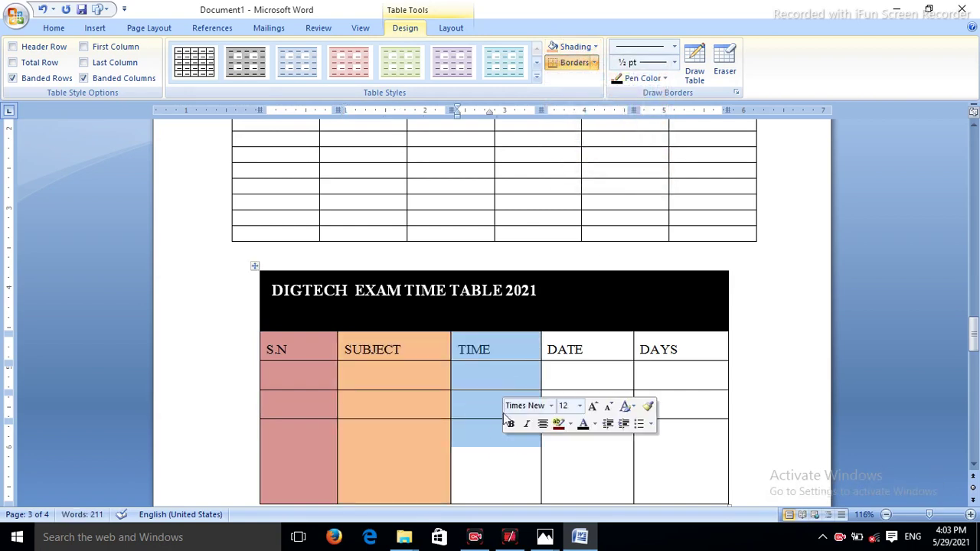
click(596, 48)
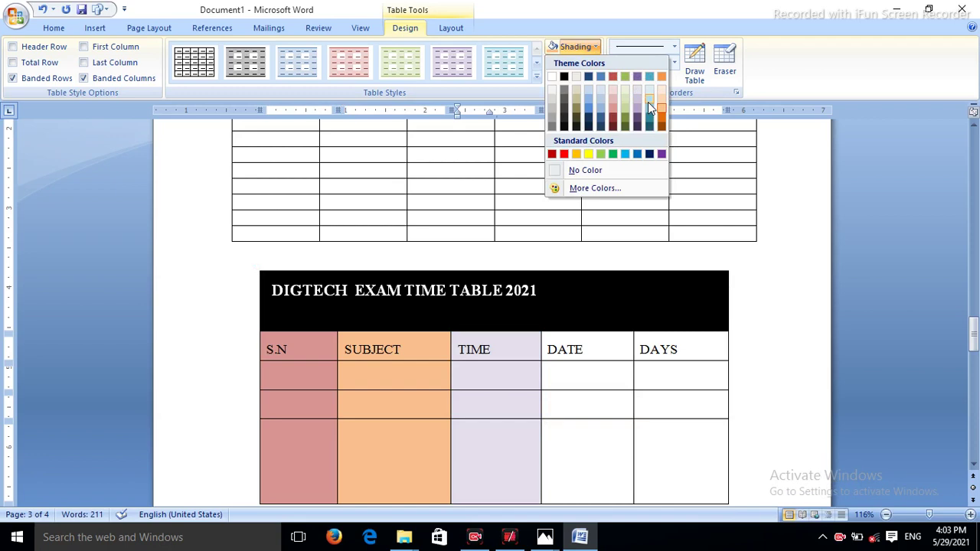
click(648, 101)
Step: Insert an embedded Excel spreadsheet on the blank line below the exam timetable
scroll(423, 298, down, 6)
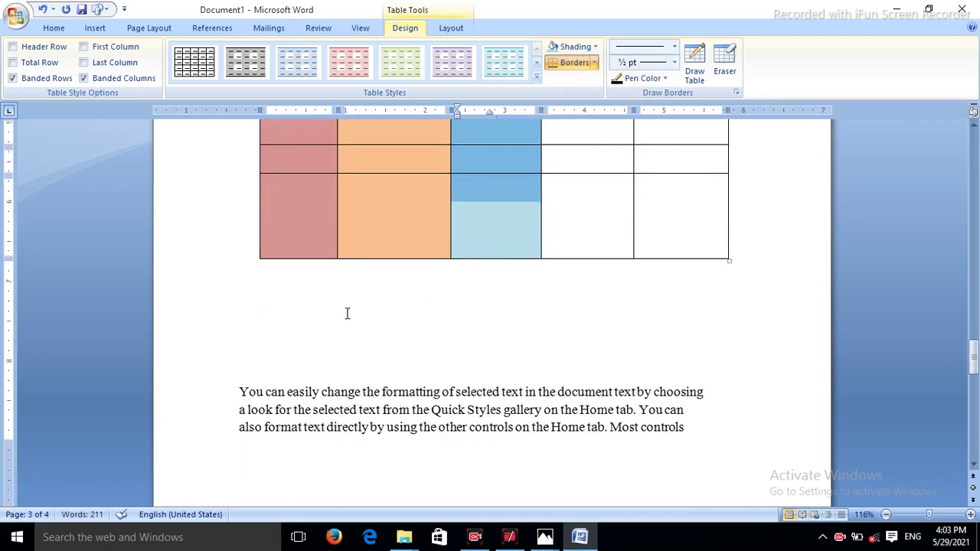
click(319, 292)
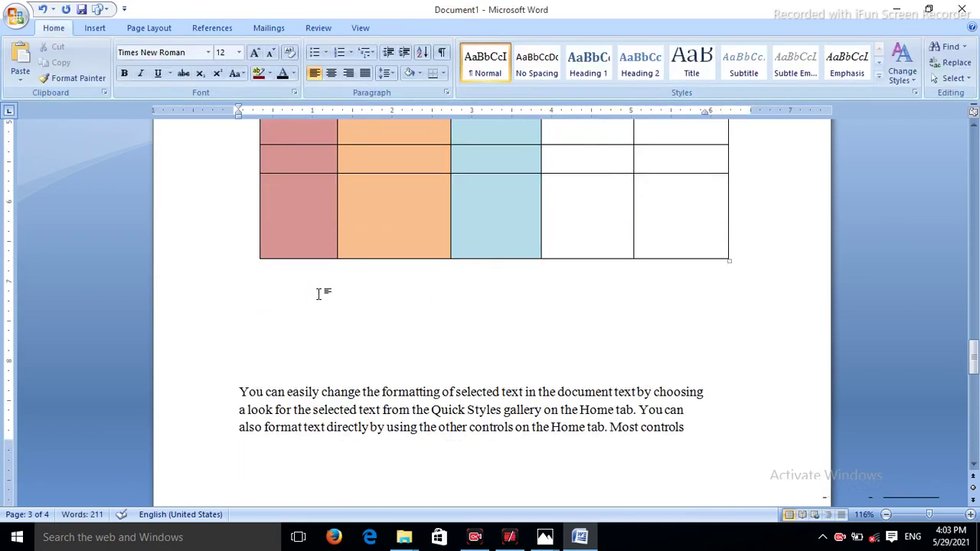
click(101, 29)
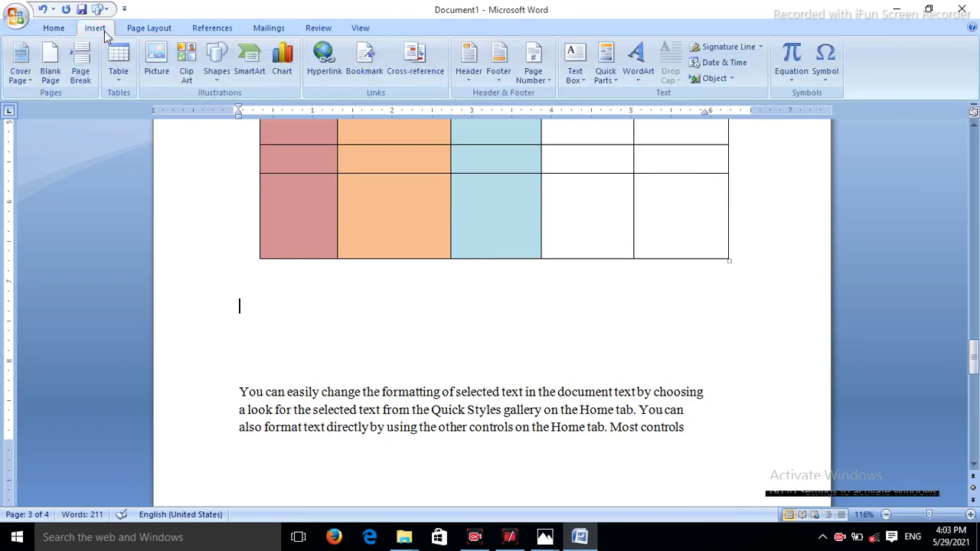
click(114, 82)
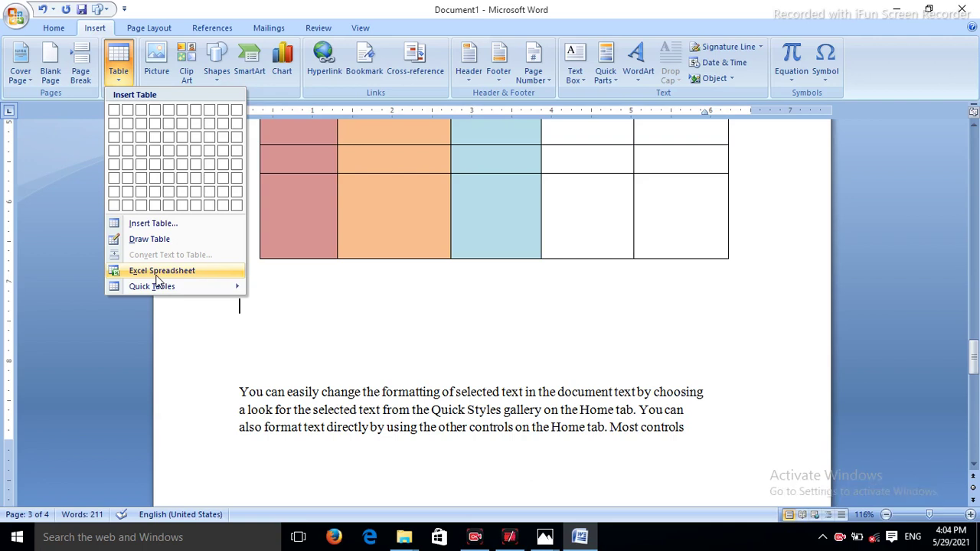
click(157, 274)
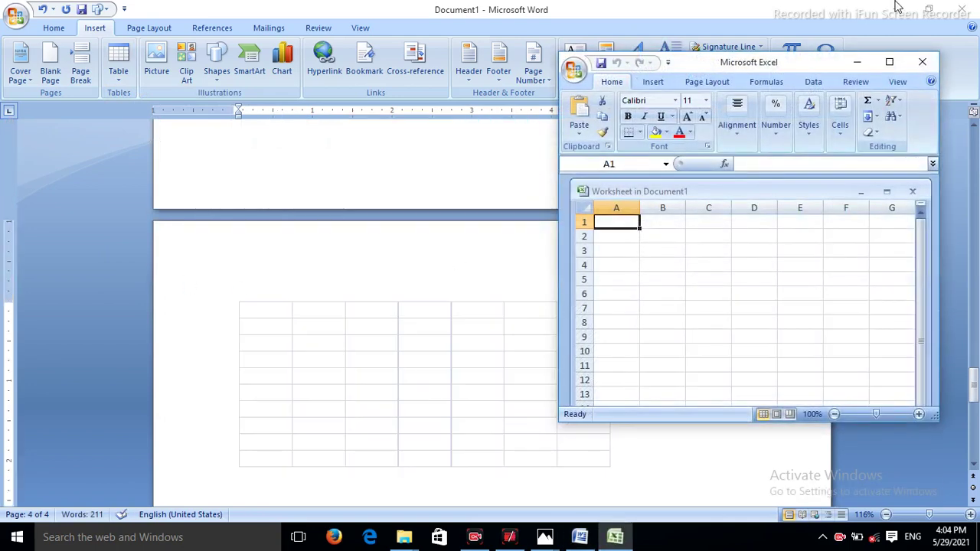
Step: Minimize the Excel window, reopen the embedded worksheet for editing and return to the document
click(857, 62)
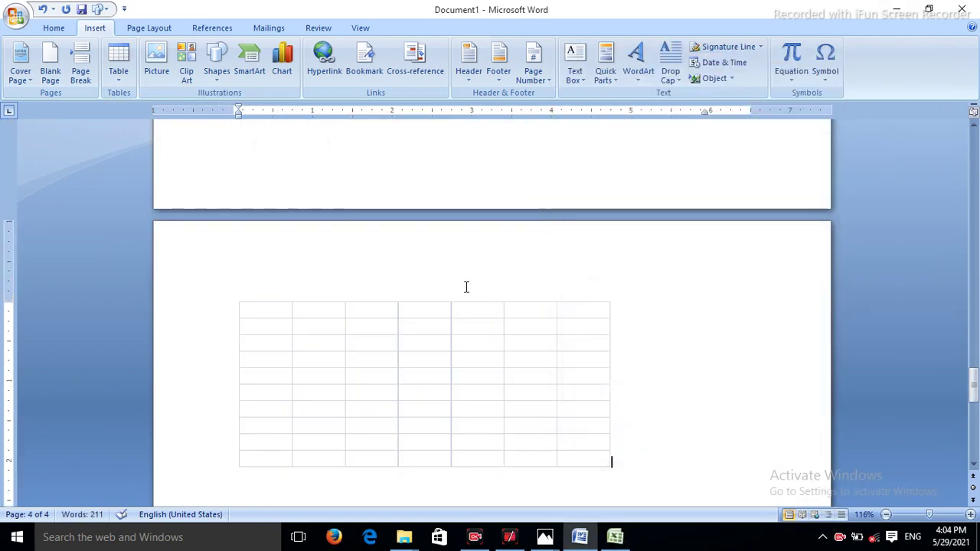
click(426, 355)
double_click(426, 354)
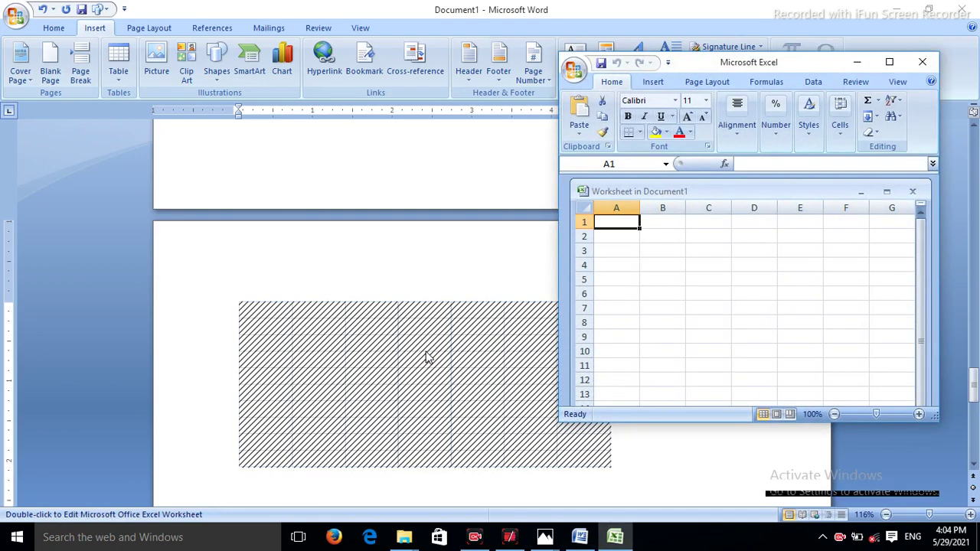
click(691, 462)
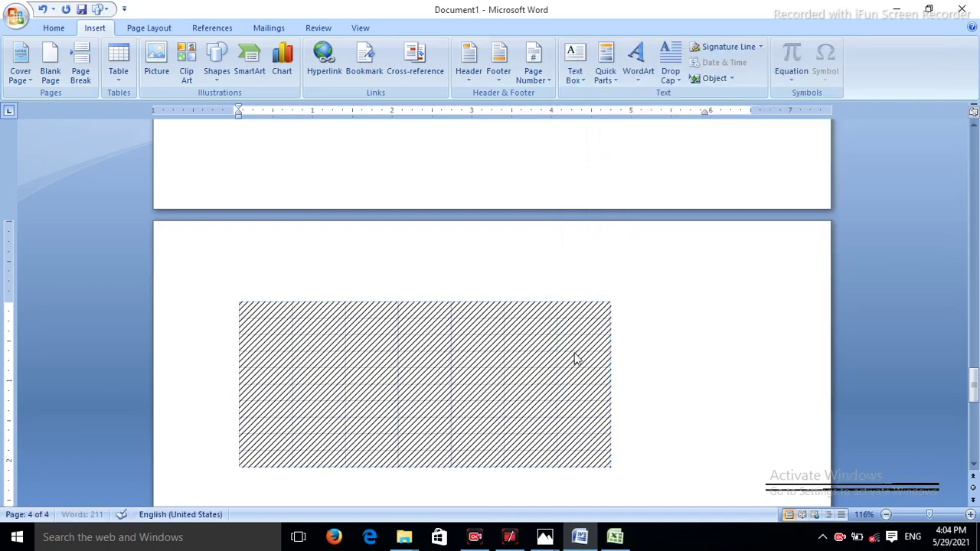
Step: Insert the built-in Double Table quick table with the Greek alphabet on the blank line below the exam timetable
scroll(576, 359, up, 3)
scroll(536, 352, up, 3)
click(337, 255)
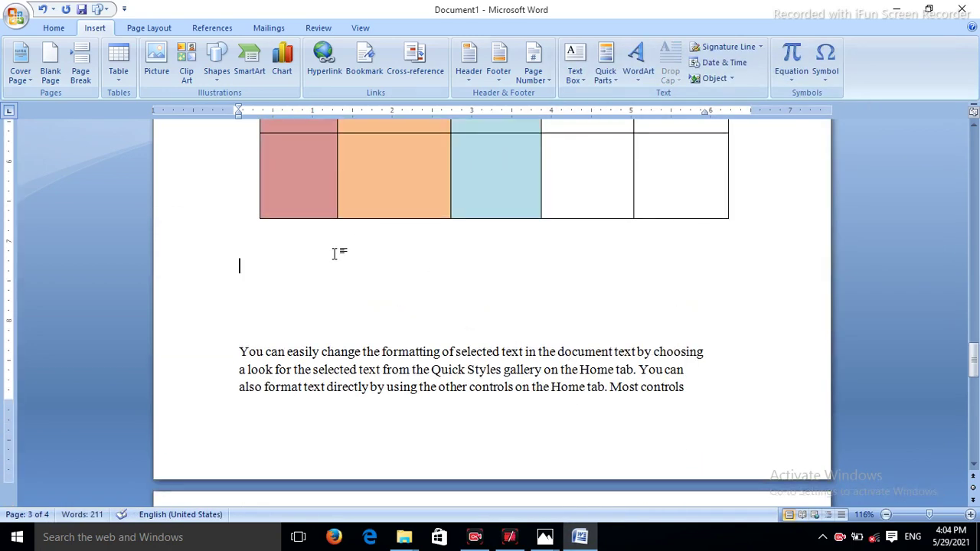
click(118, 77)
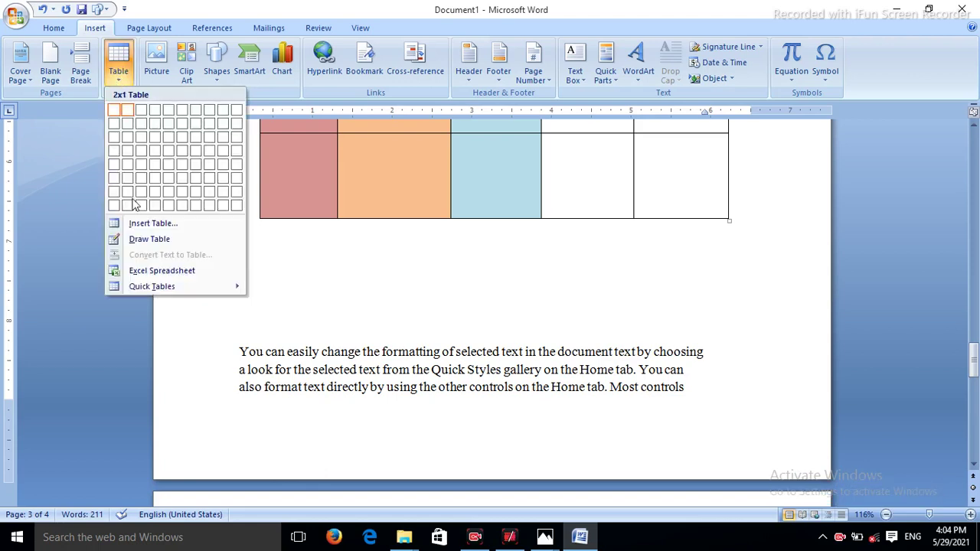
mouse_move(167, 286)
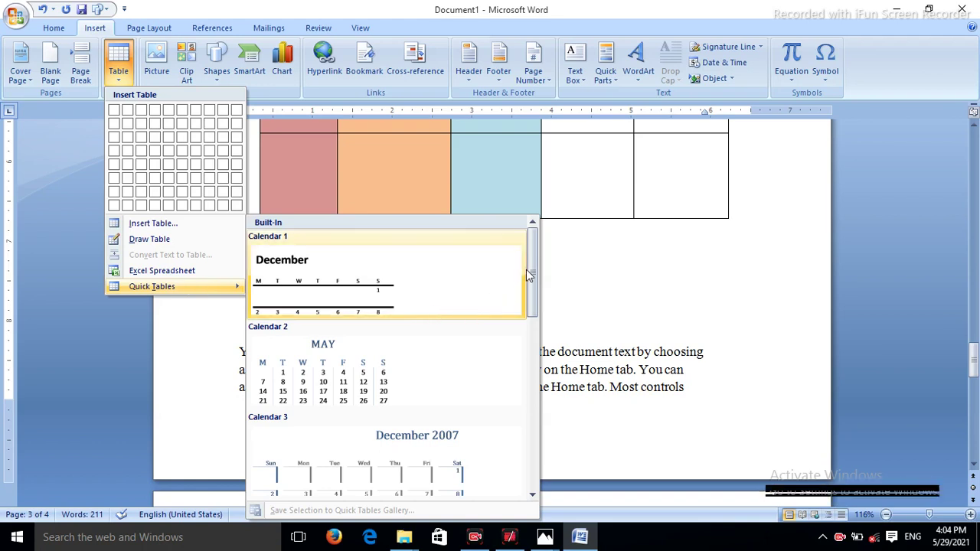
drag(532, 271, 534, 373)
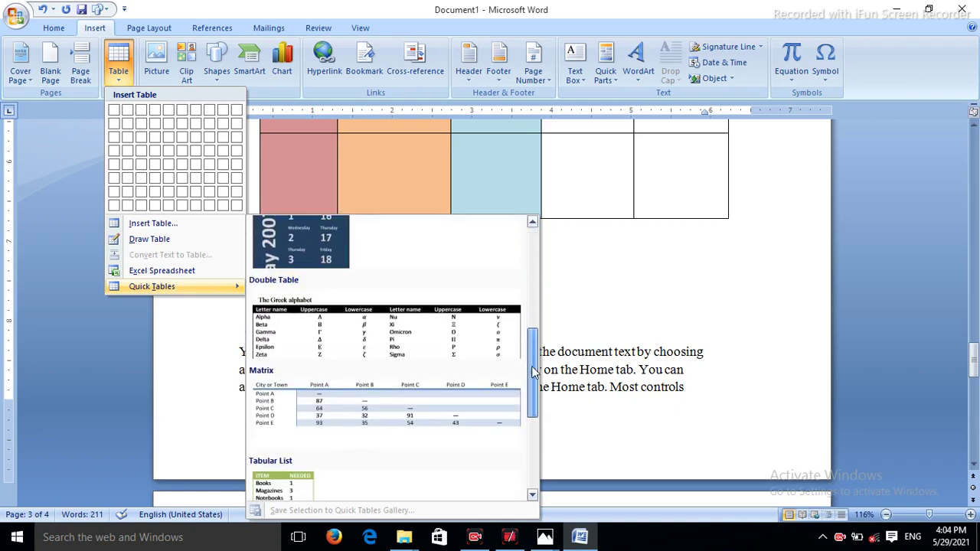
mouse_move(534, 372)
mouse_down()
mouse_move(535, 467)
mouse_move(531, 354)
mouse_move(527, 362)
mouse_up()
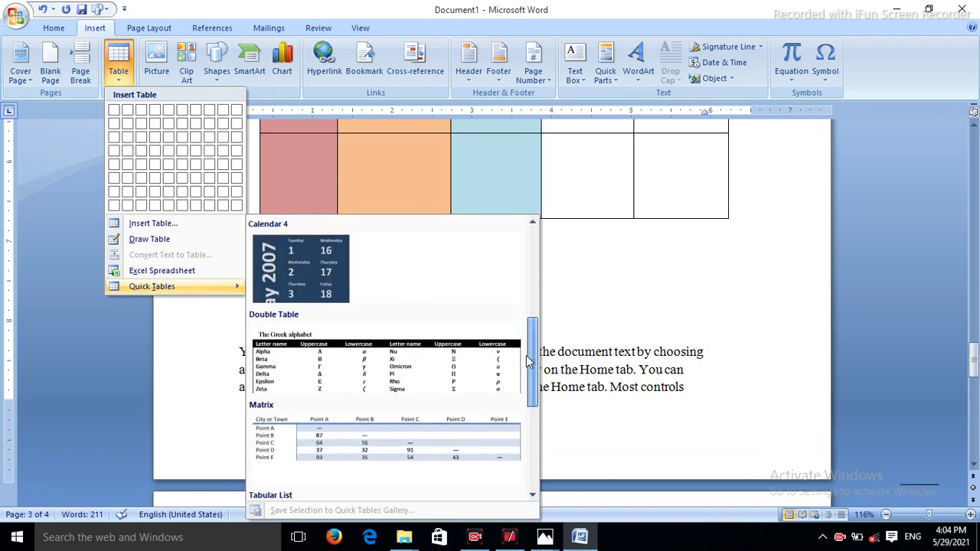
click(426, 377)
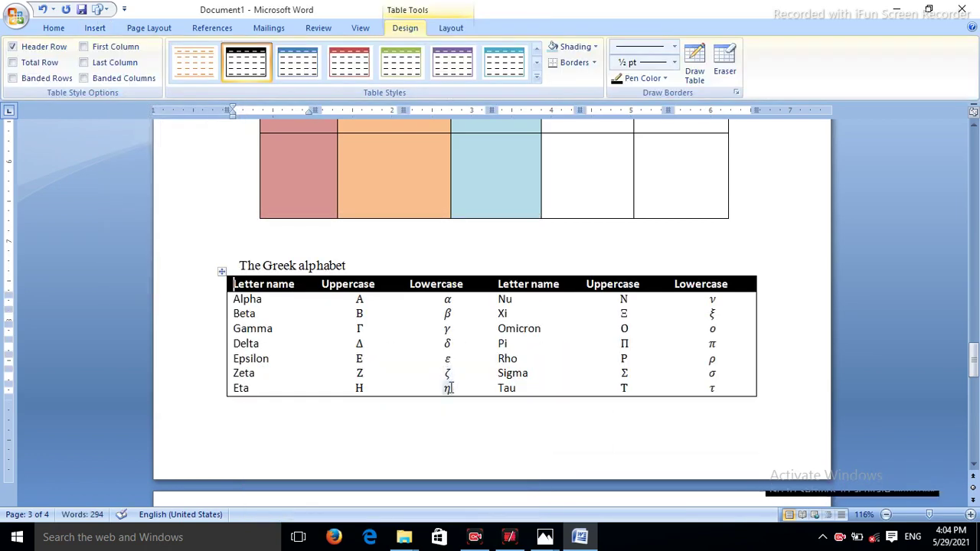
Step: Add two blank lines between the Greek alphabet table and the paragraph beginning "You can easily change the formatting"
click(459, 415)
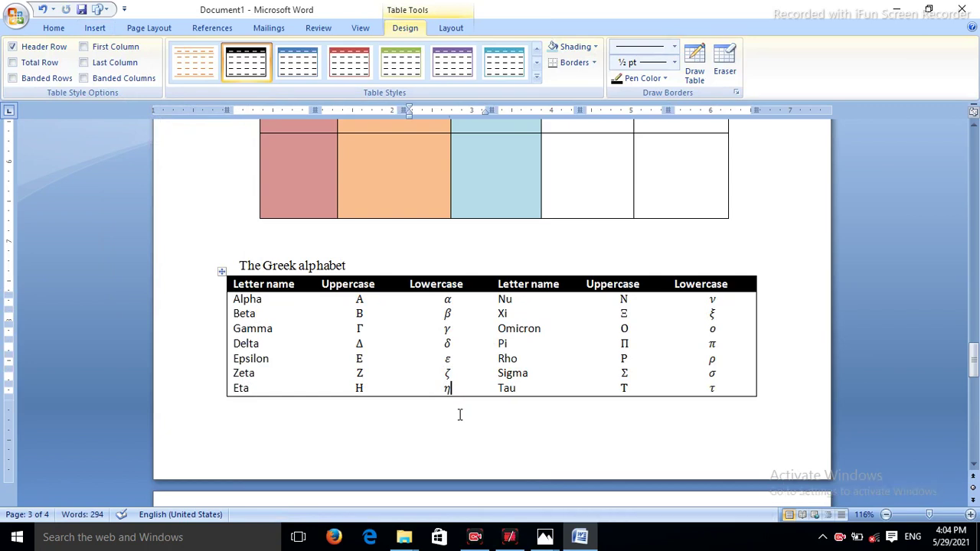
scroll(458, 385, down, 12)
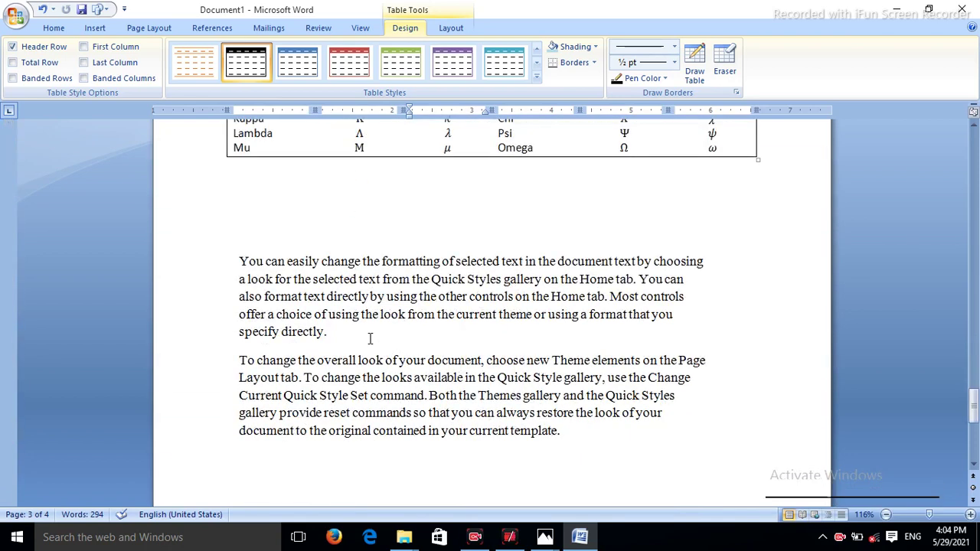
click(274, 232)
key(Return)
key(Return)
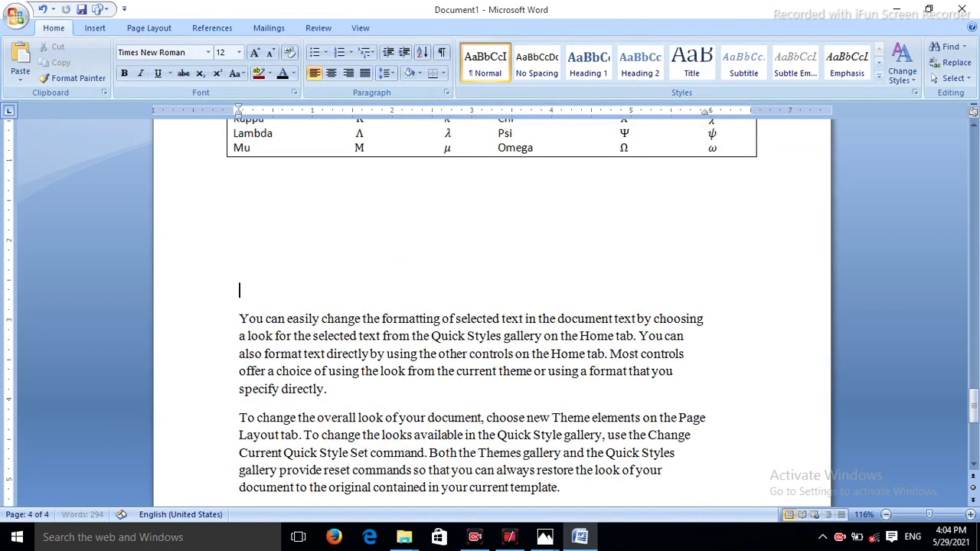
click(95, 28)
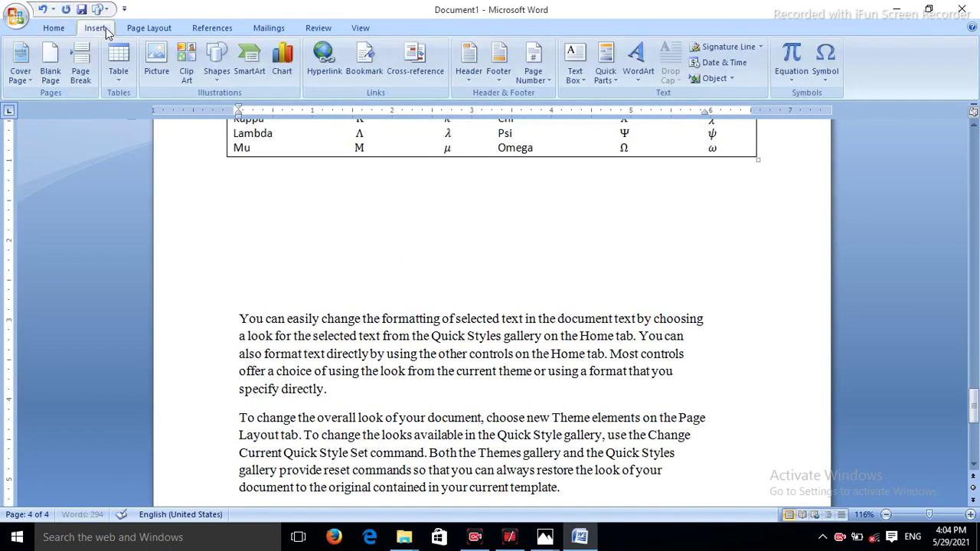
click(151, 61)
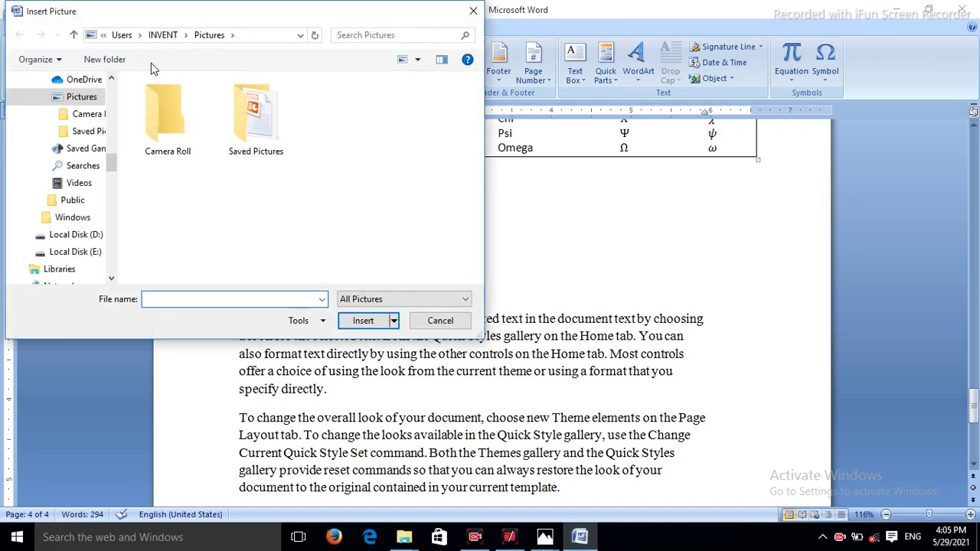
drag(115, 167, 114, 87)
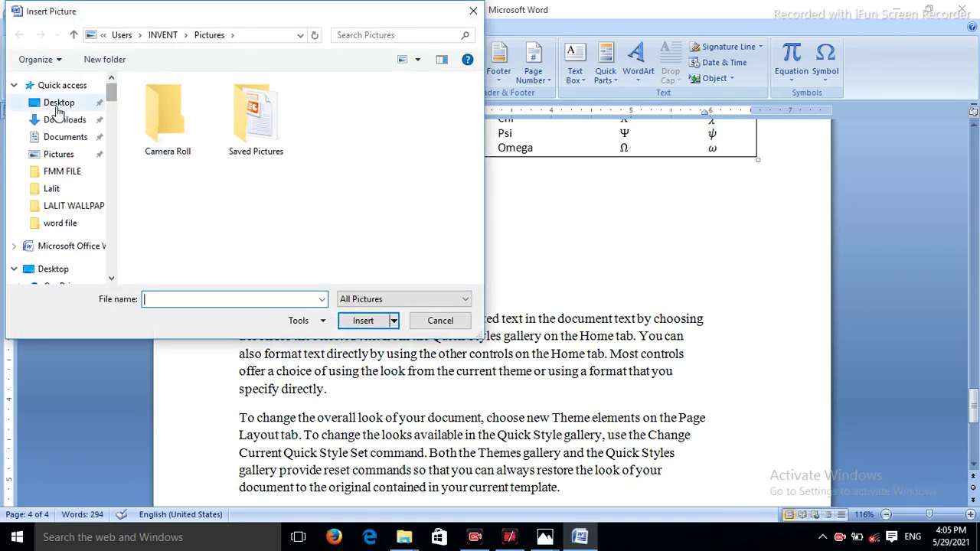
click(58, 101)
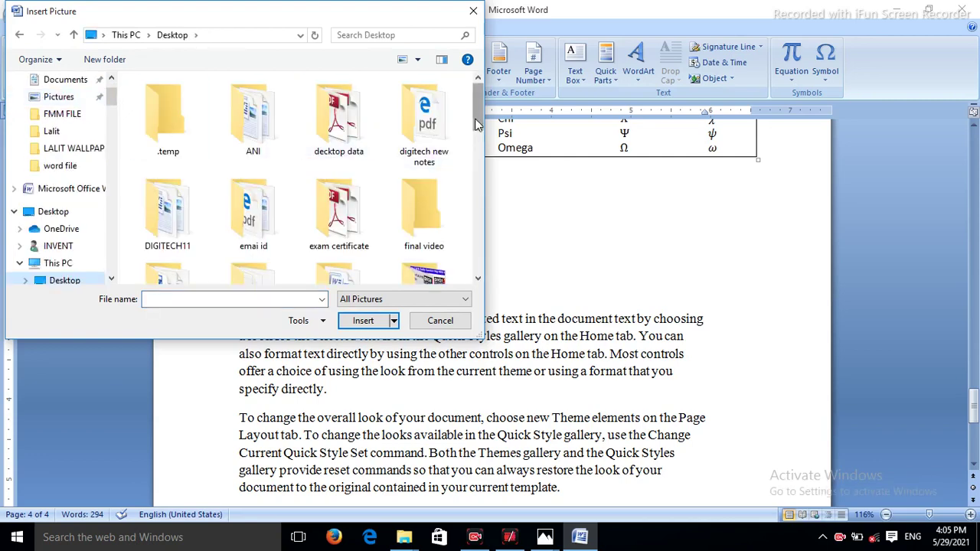
scroll(478, 127, down, 1)
double_click(432, 177)
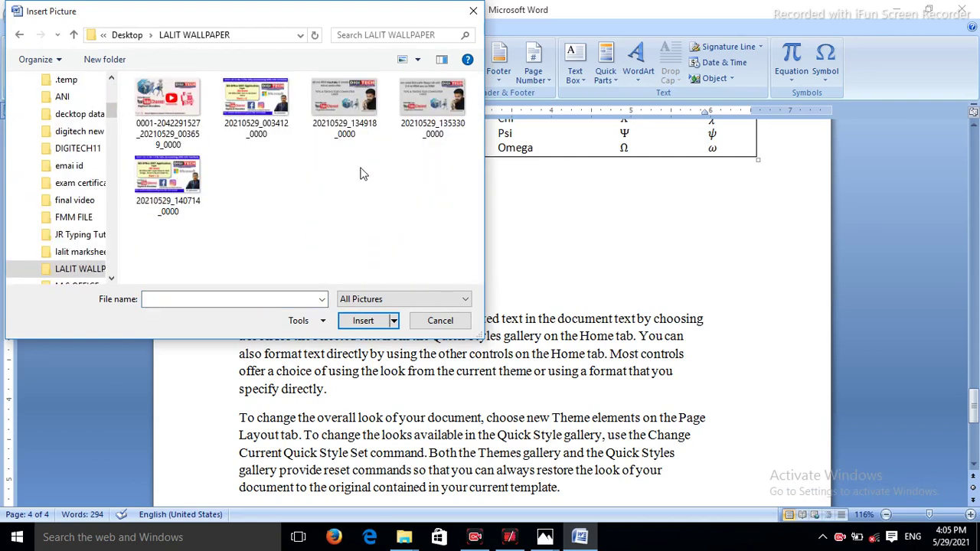
click(168, 107)
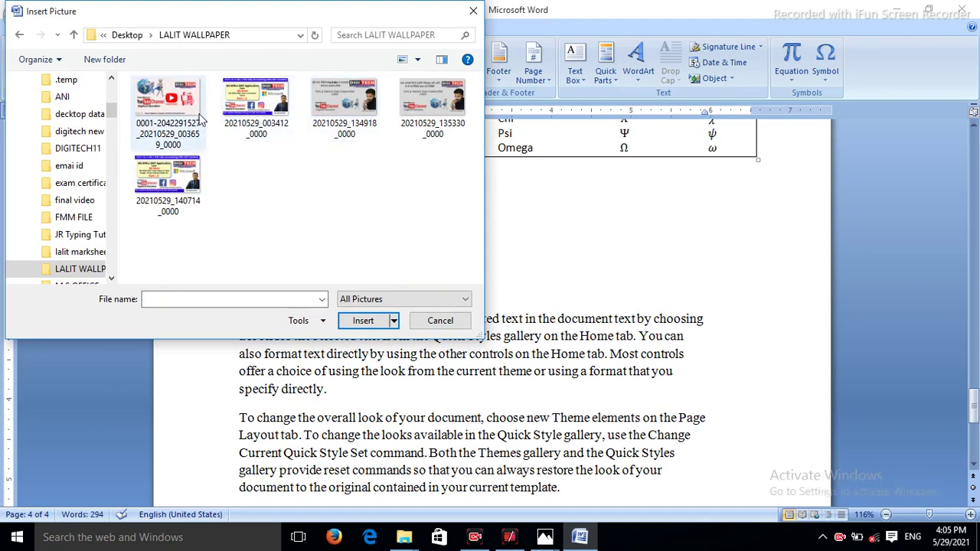
click(365, 328)
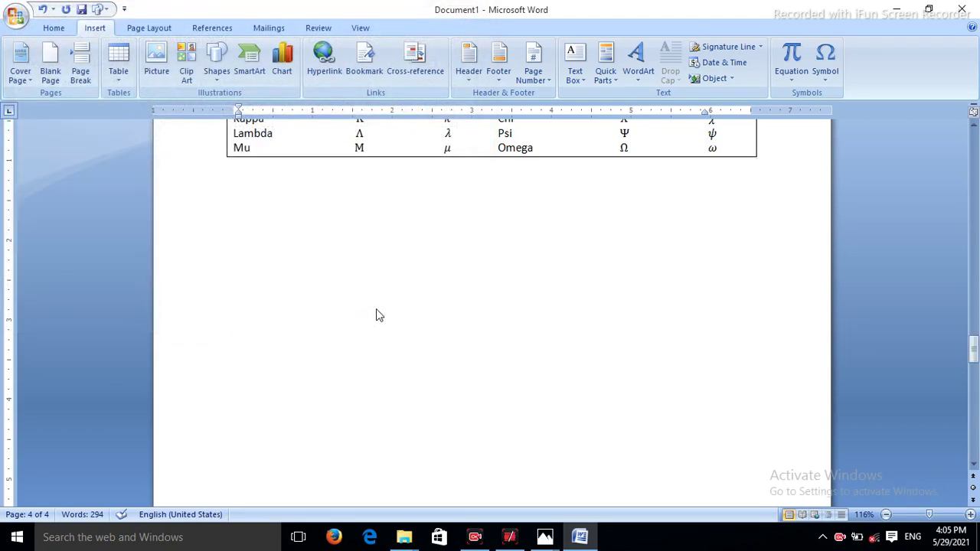
scroll(481, 298, down, 3)
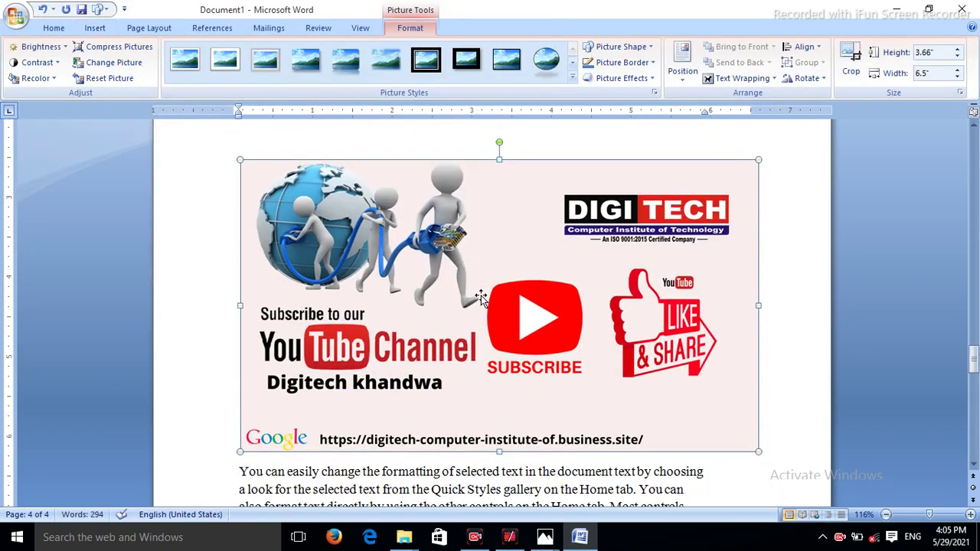
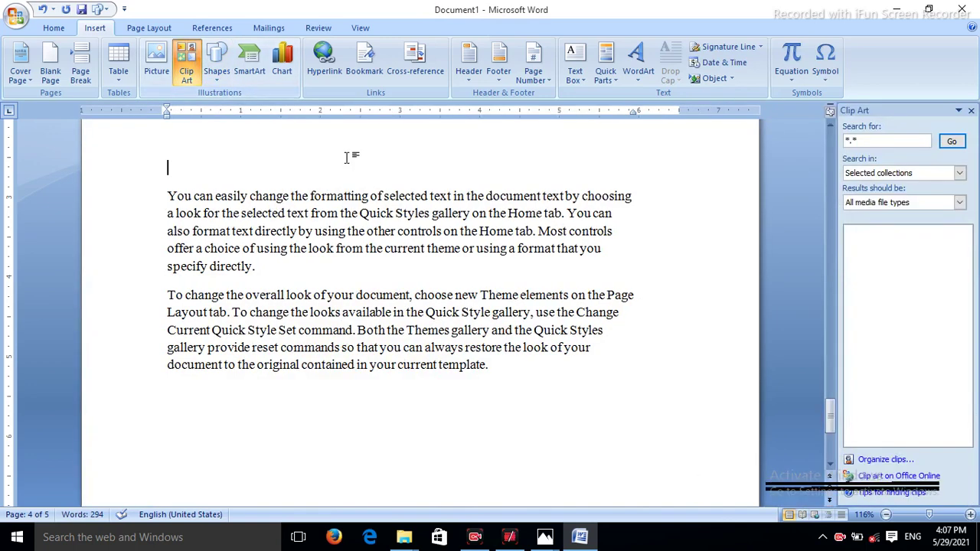
Step: Search the clip art for COMPUTER and insert the image of a woman sitting at a computer above the paragraph
click(860, 141)
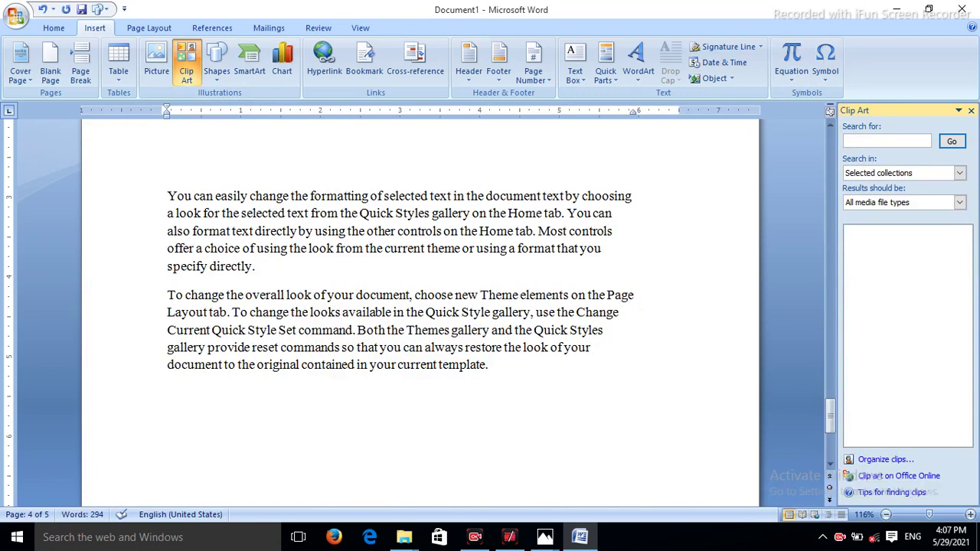
text(COMPUE)
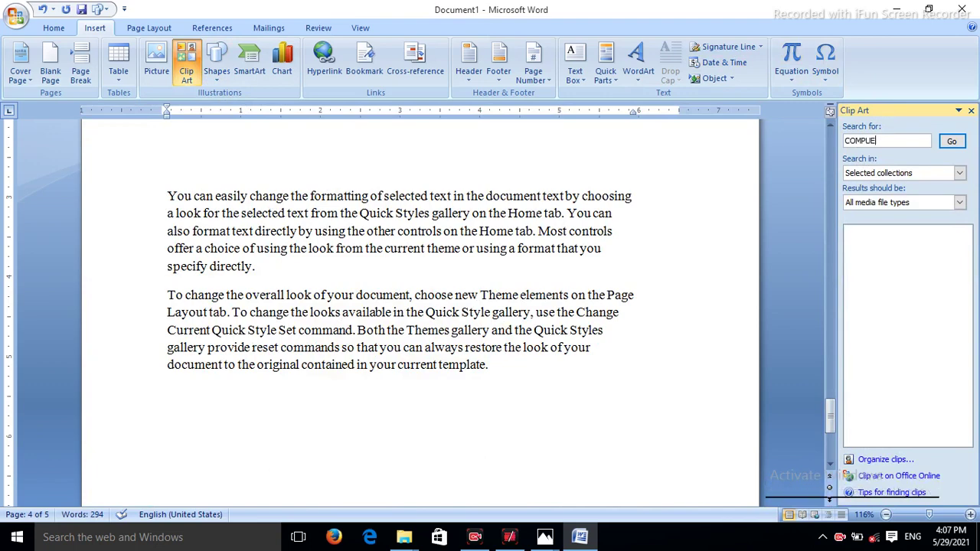
key(BackSpace)
text(TER)
key(Return)
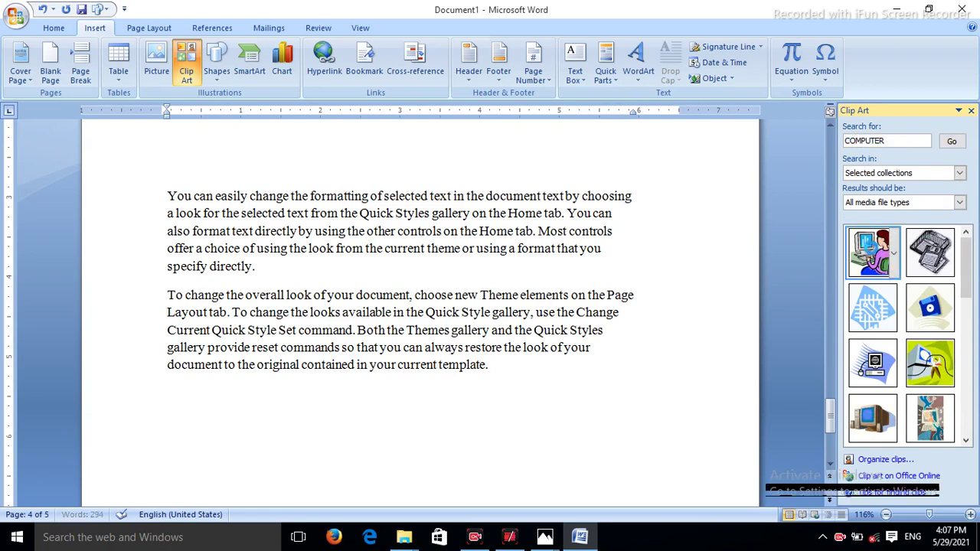
click(873, 253)
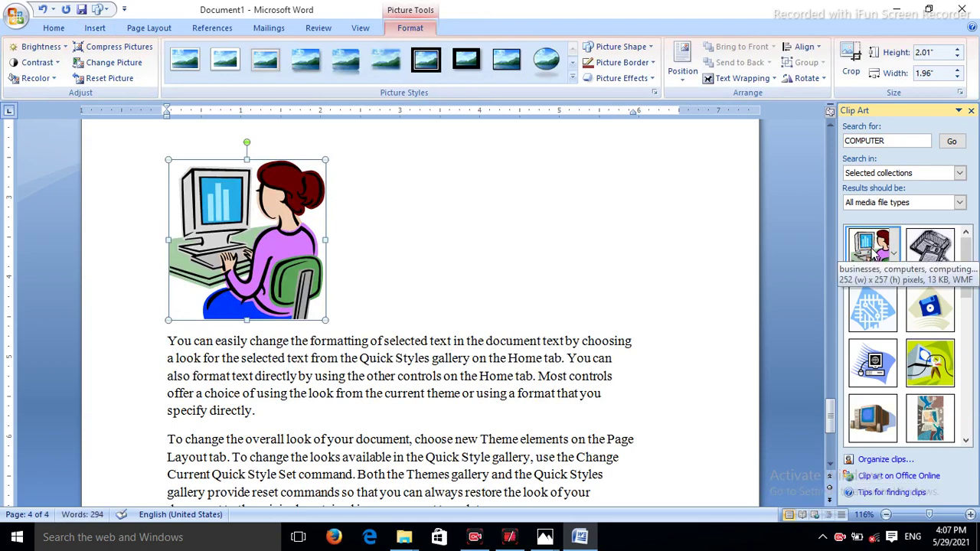
Step: Insert three more COMPUTER clip art images: the desktop computer, the hands meeting at a laptop, and the figure beside a monitor on green
click(873, 417)
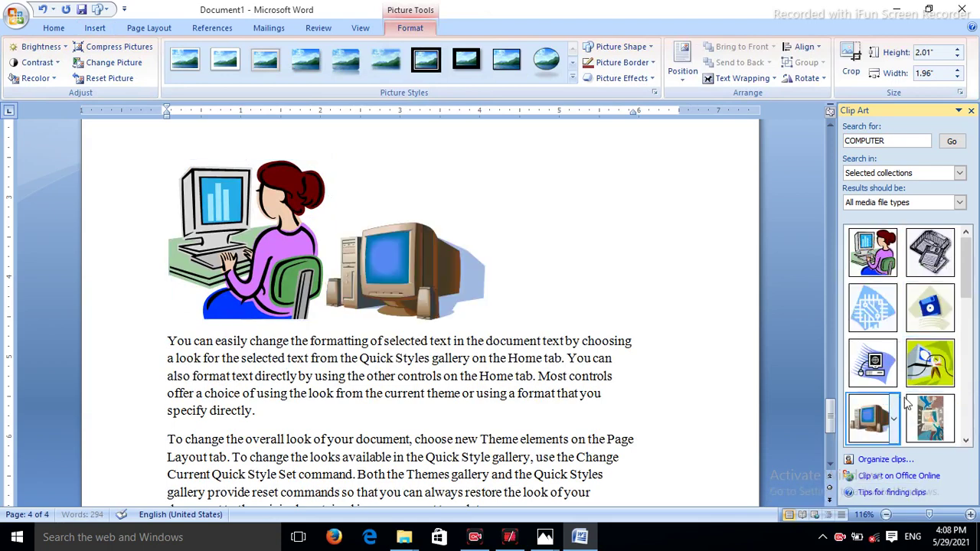
click(930, 417)
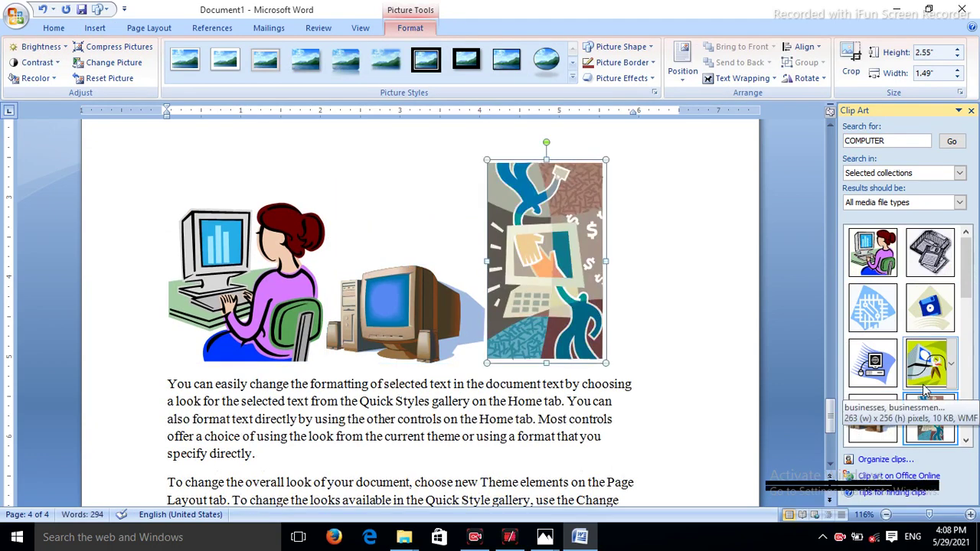
click(928, 371)
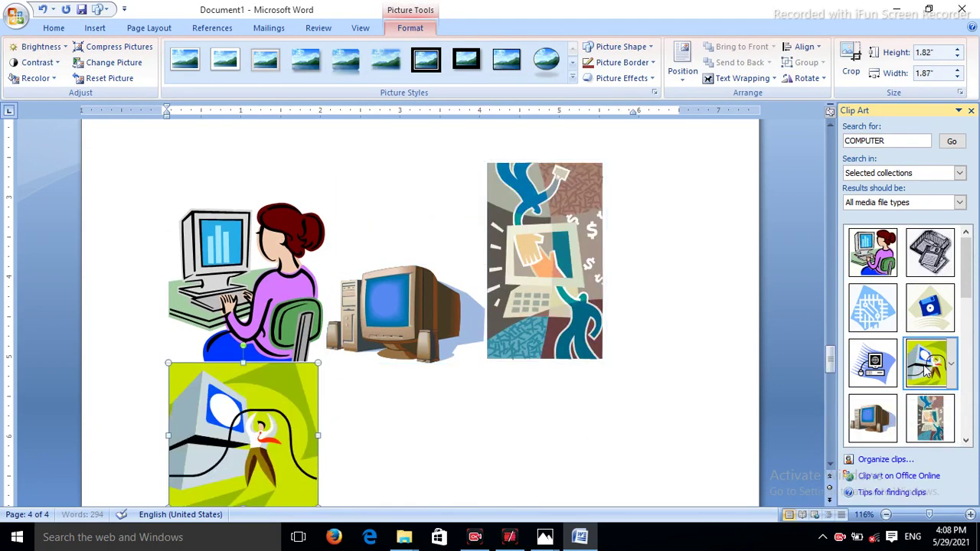
Step: Move the clip art of the woman at the computer onto its own line below the Greek alphabet table
click(580, 242)
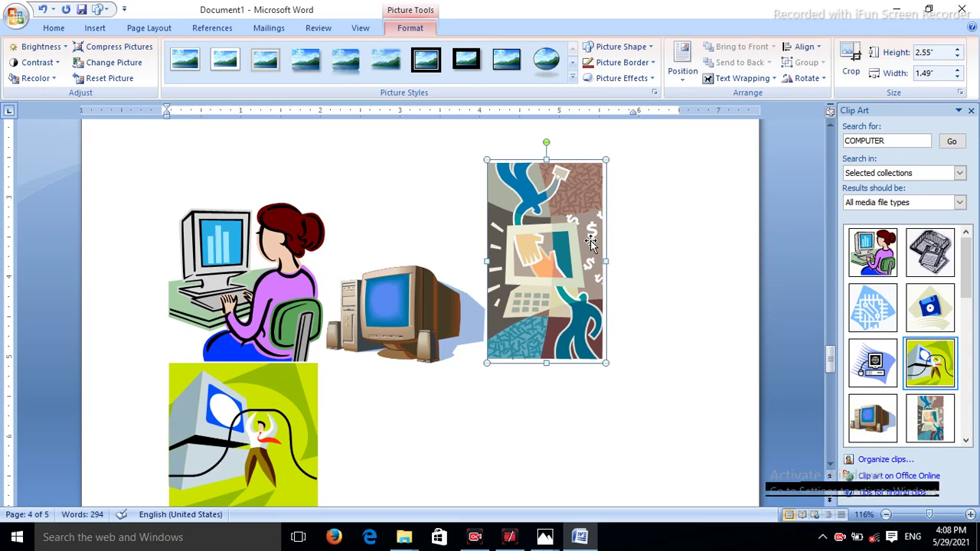
scroll(591, 241, up, 4)
drag(282, 387, 337, 268)
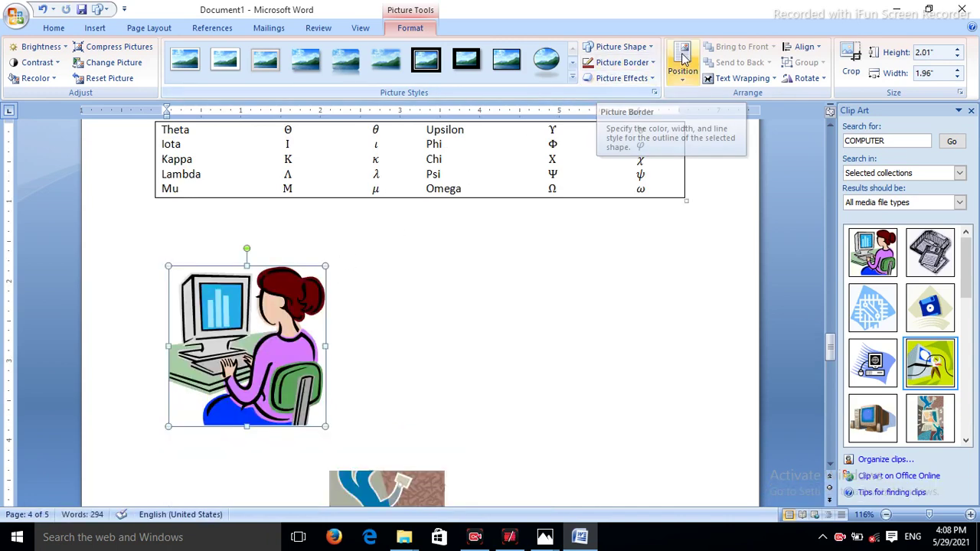
click(687, 78)
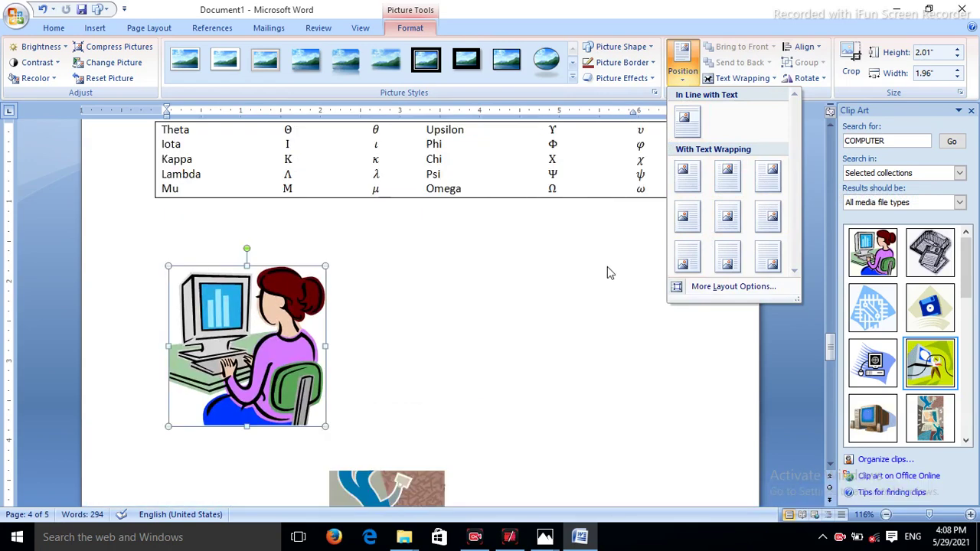
click(571, 325)
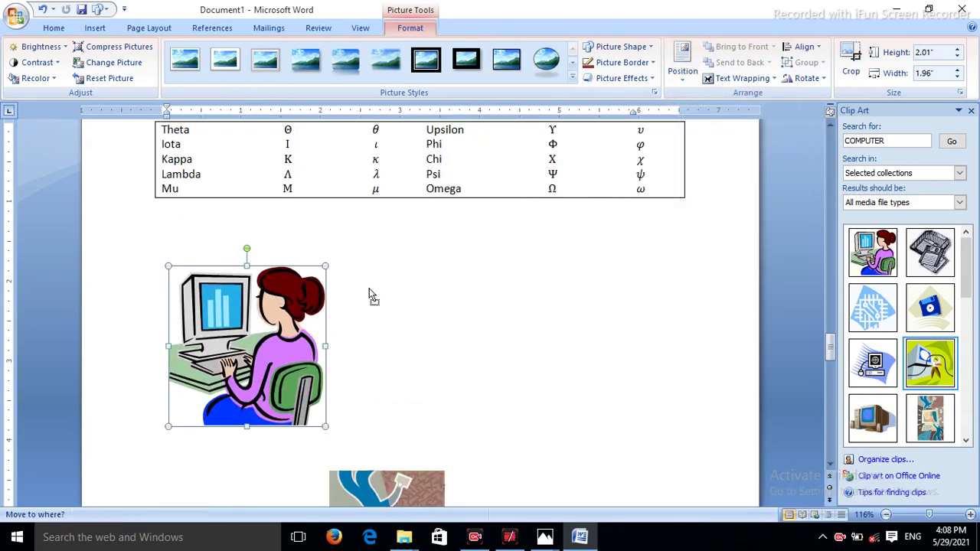
Step: Set the woman clip art's text wrapping to In Front of Text and move it over the middle of the Greek alphabet table
click(729, 79)
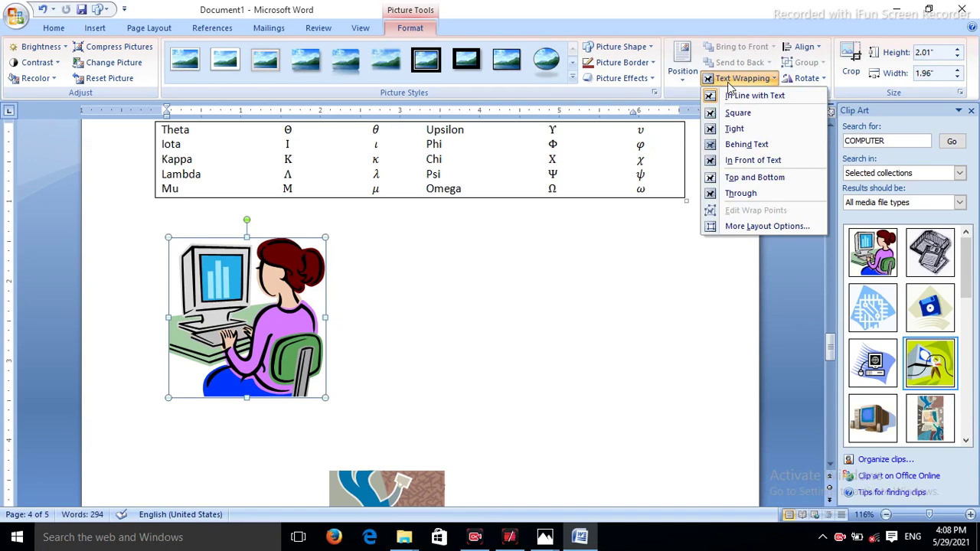
click(735, 160)
drag(232, 277, 382, 158)
scroll(508, 207, up, 5)
drag(414, 417, 424, 170)
scroll(425, 170, up, 5)
drag(444, 375, 457, 293)
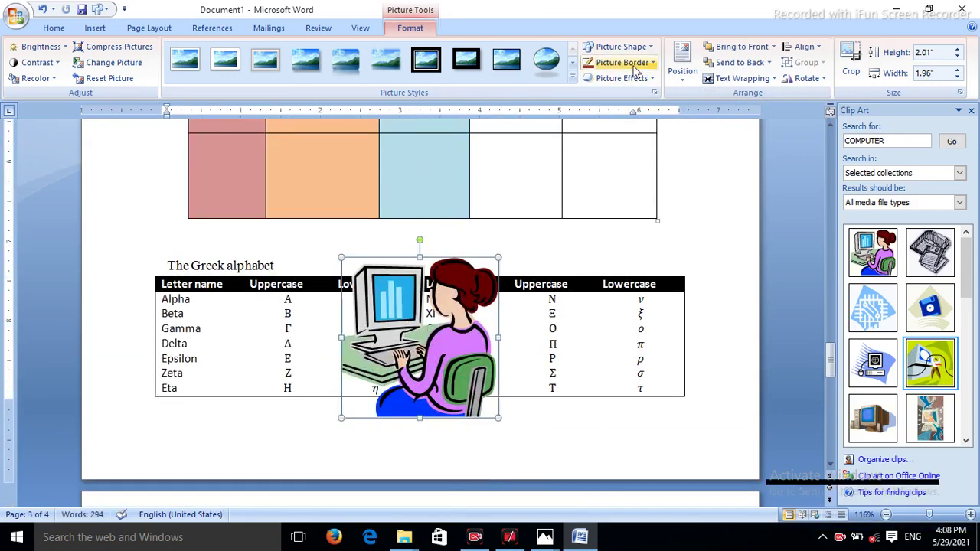
Step: Switch the woman clip art's text wrapping to Behind Text and back to In Front of Text
click(742, 78)
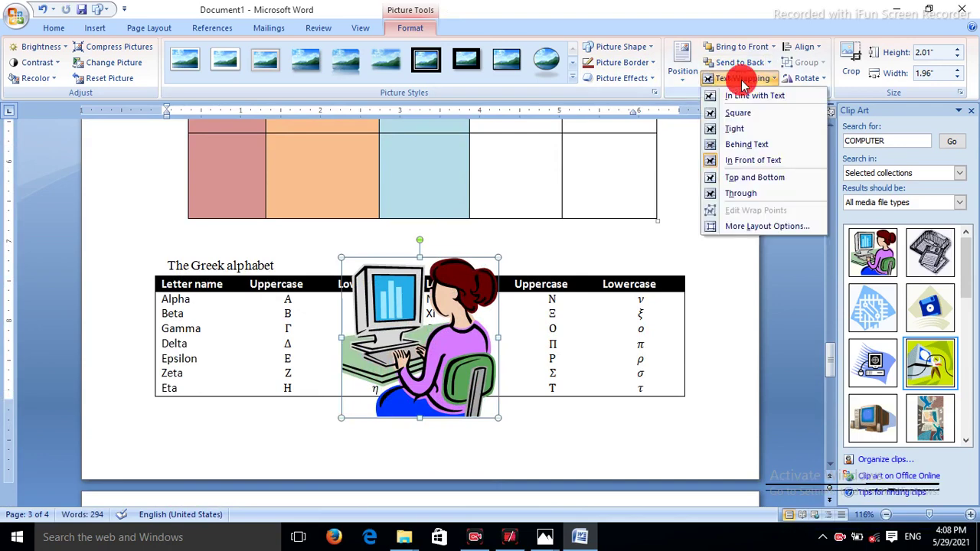
click(727, 146)
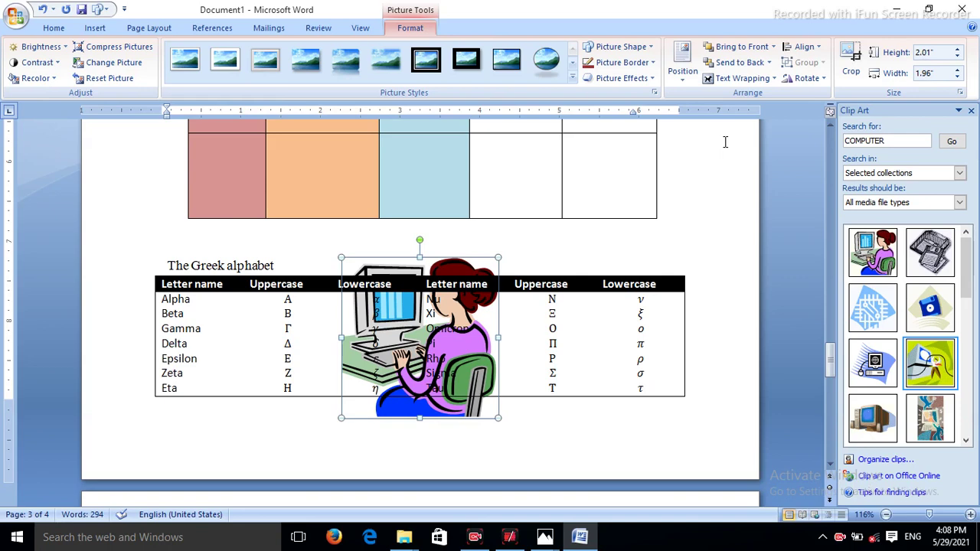
click(739, 78)
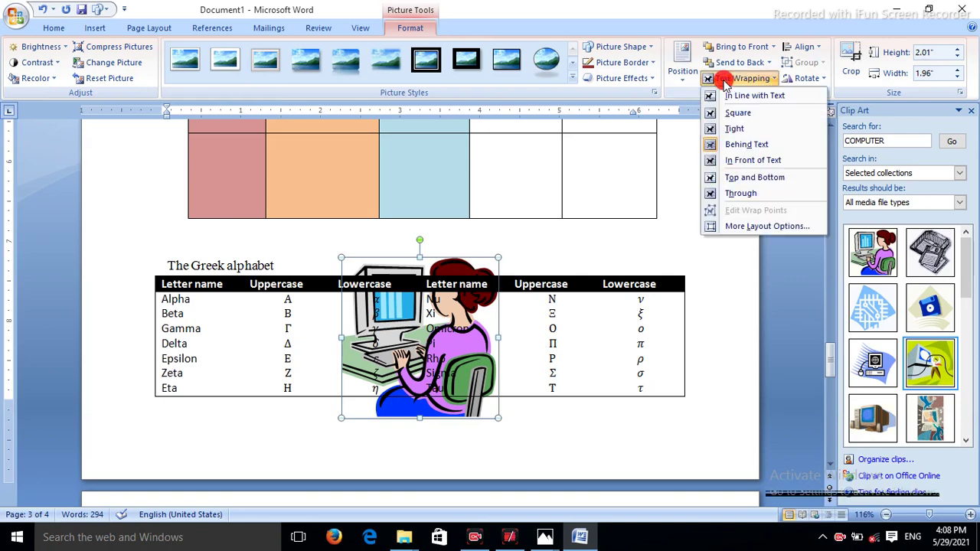
click(751, 160)
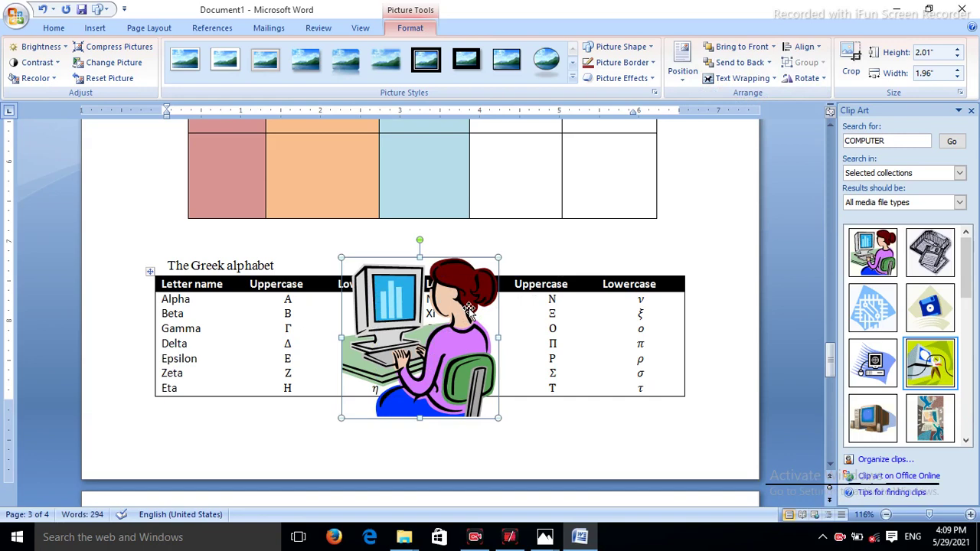
Step: Delete the woman clip art covering the Greek alphabet table
key(Delete)
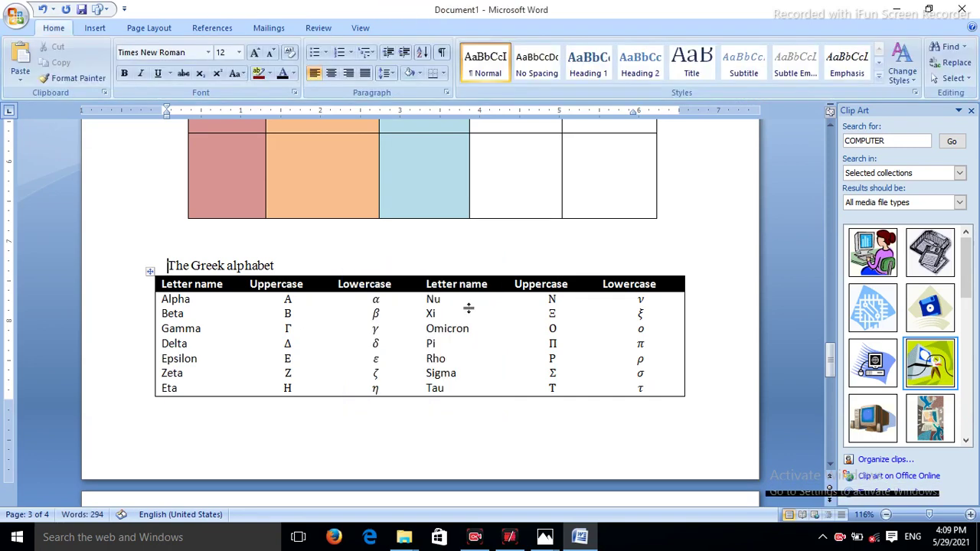
Step: Replace the clip art search term with *.* and run the search for all clips
click(890, 140)
key(BackSpace)
key(BackSpace)
key(BackSpace)
key(BackSpace)
key(BackSpace)
key(BackSpace)
key(BackSpace)
key(BackSpace)
text(.*)
key(Return)
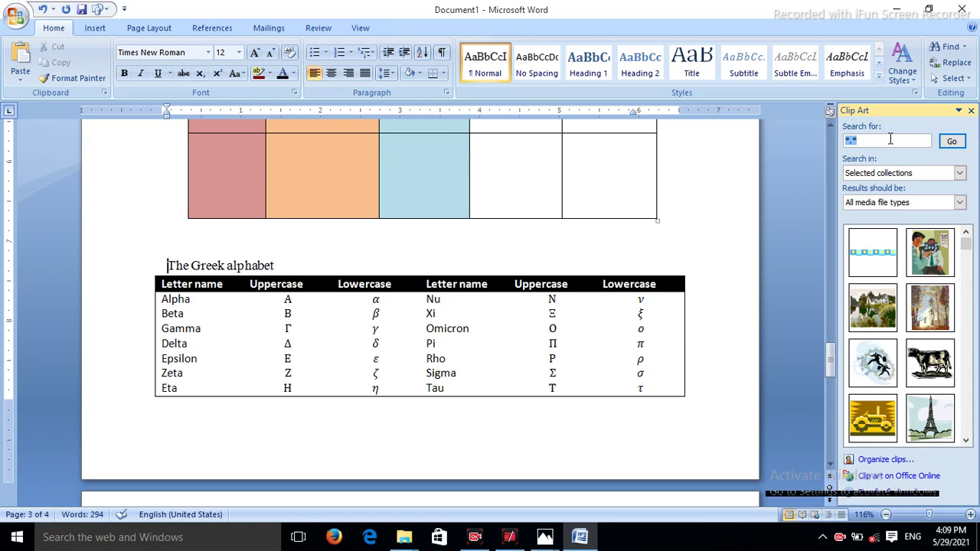
click(107, 28)
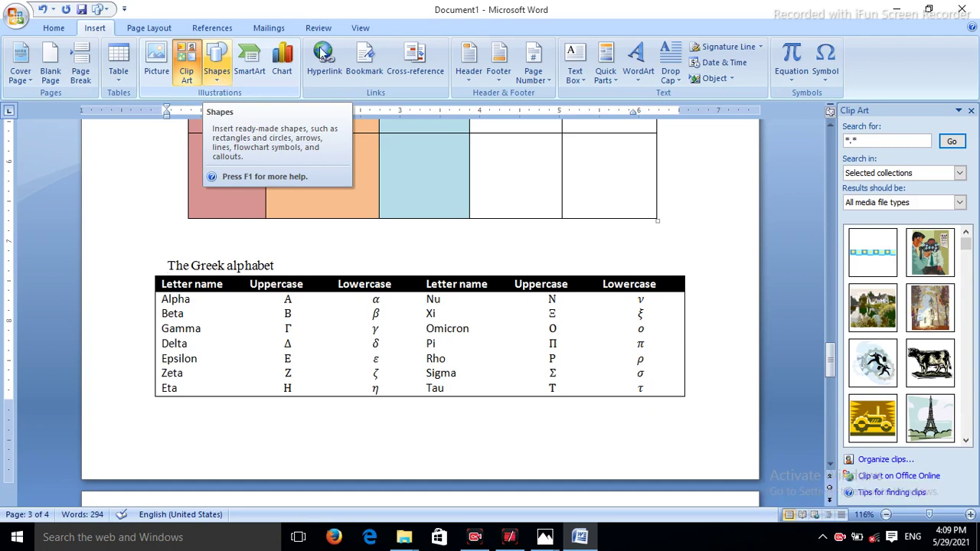
scroll(556, 248, up, 5)
scroll(557, 249, up, 12)
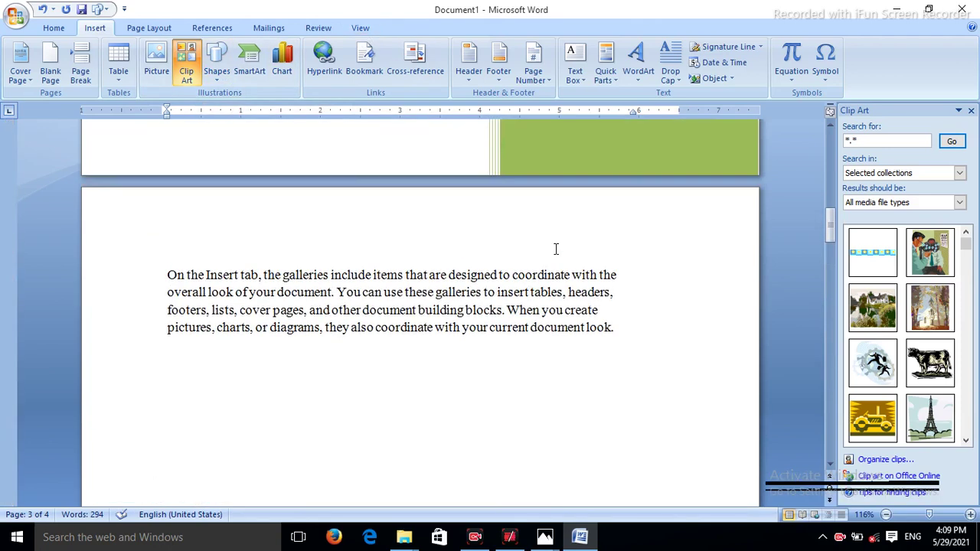
click(615, 326)
key(Return)
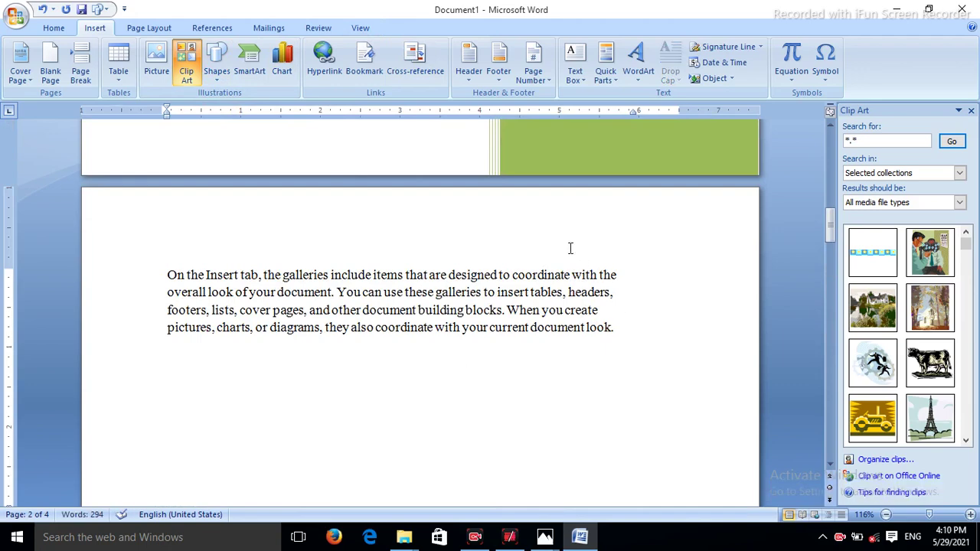
click(157, 59)
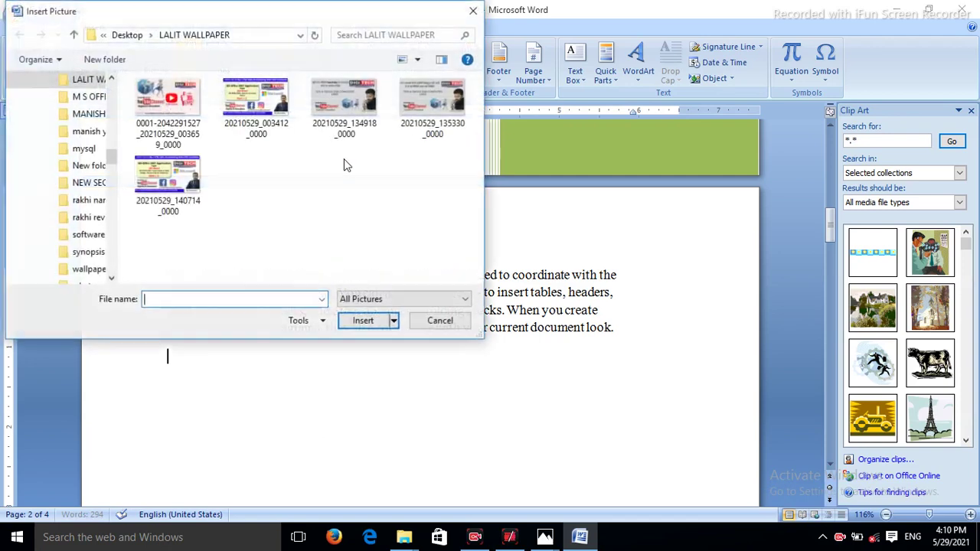
click(167, 107)
click(363, 320)
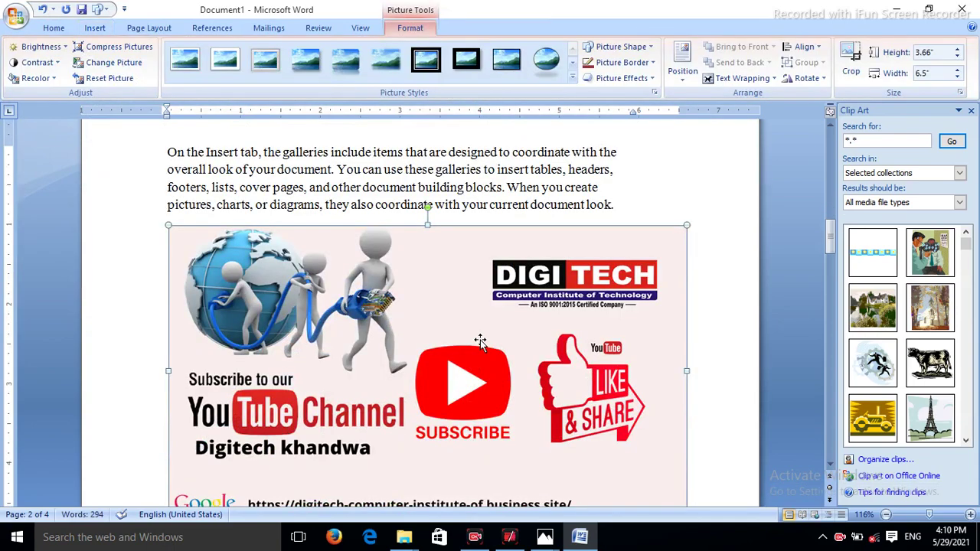
drag(688, 227, 508, 317)
click(586, 280)
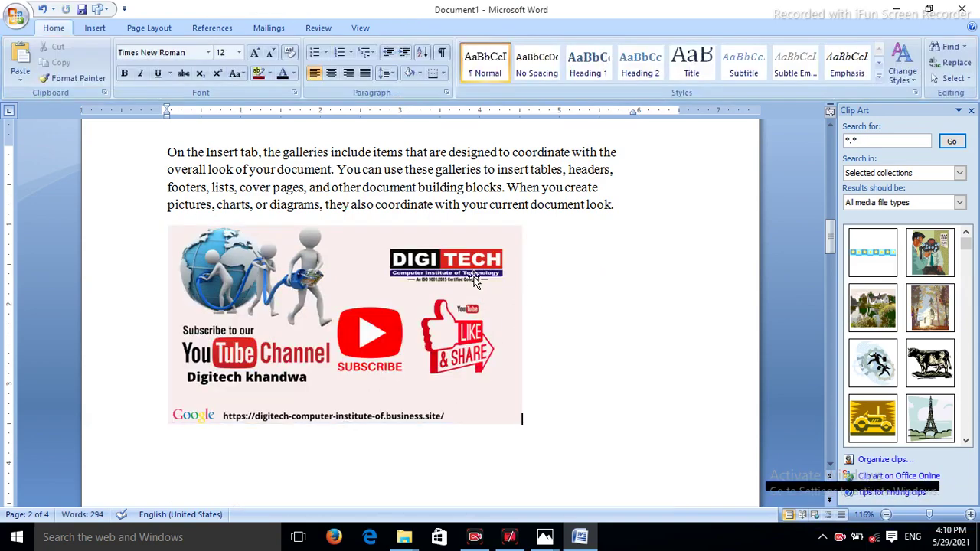
Step: Apply the metallic frame picture style to the inserted picture and set its border colour to dark blue
click(364, 265)
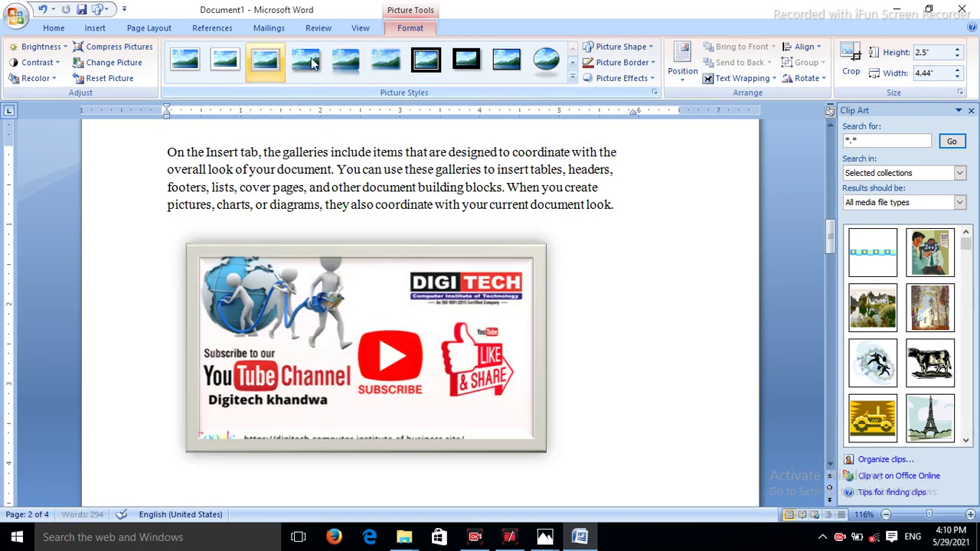
click(276, 60)
click(644, 64)
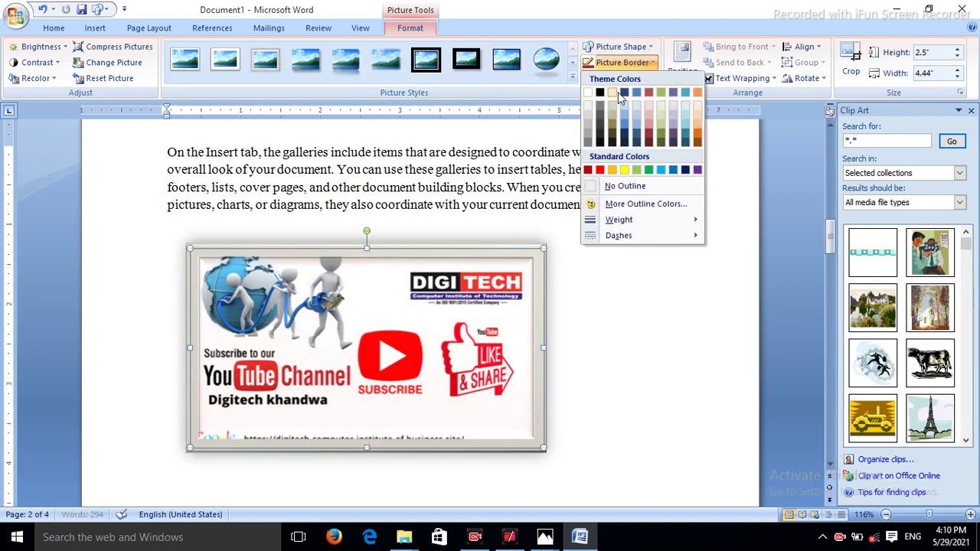
click(624, 91)
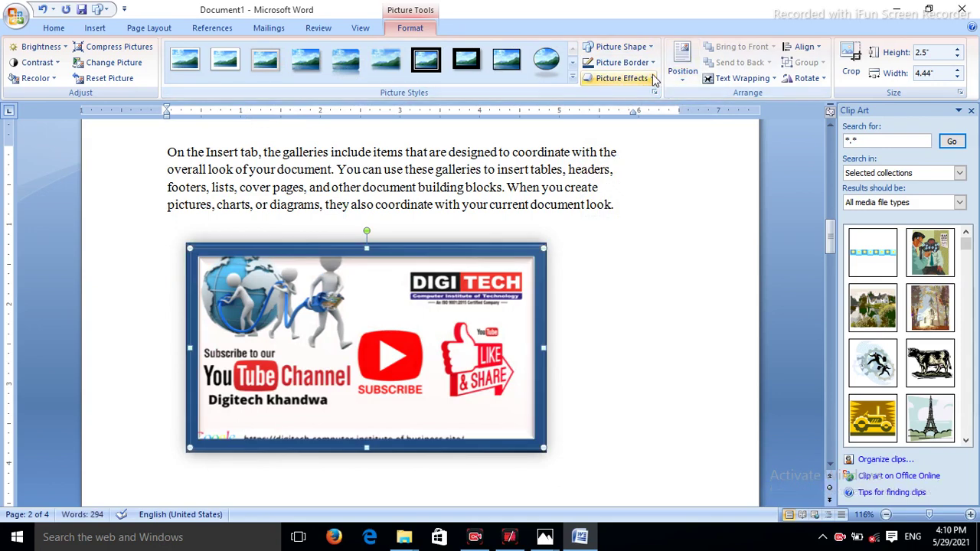
Step: Try a Parallel 3-D rotation effect that lays the framed picture flat
click(651, 81)
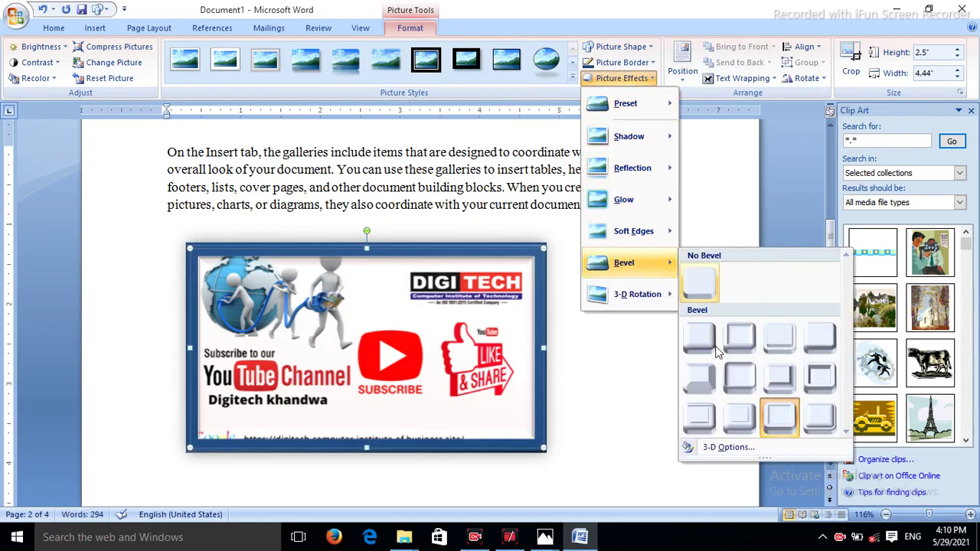
mouse_move(658, 301)
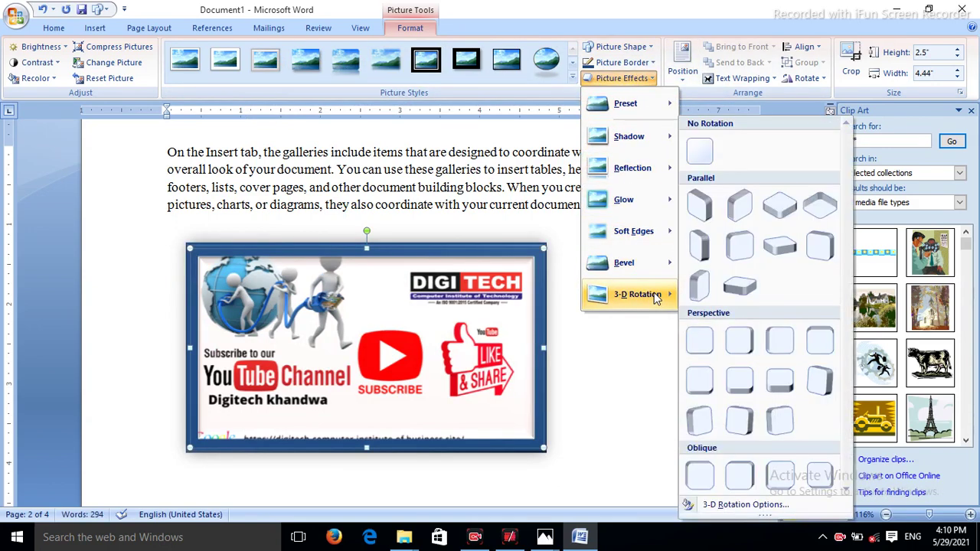
click(772, 249)
click(691, 274)
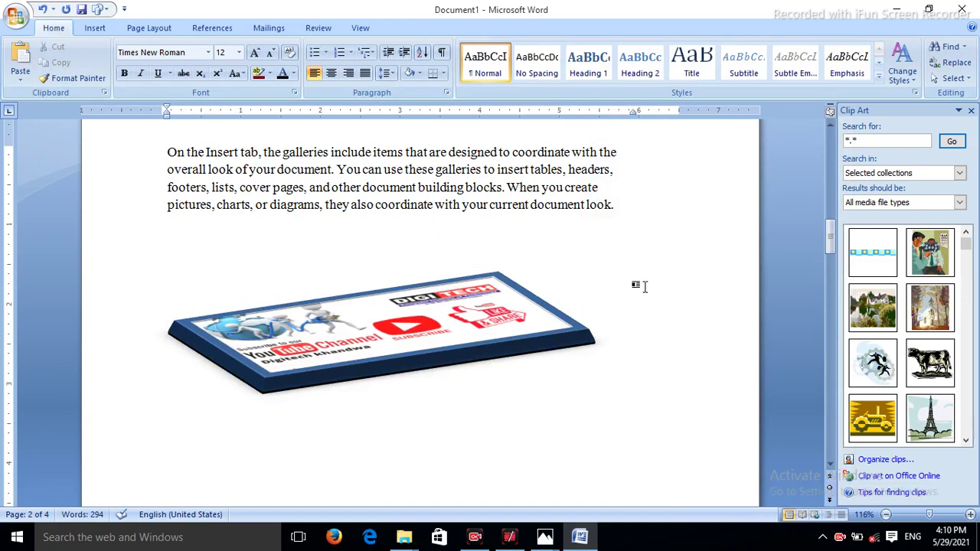
Step: Wrap the framed picture In Front of Text, move it up over the paragraph, and switch the wrapping to Behind Text
click(510, 322)
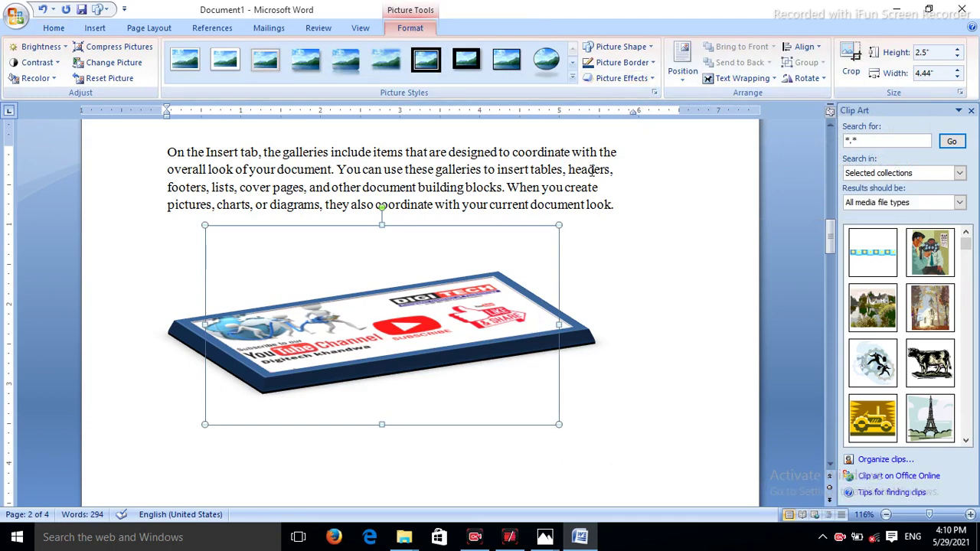
click(737, 78)
click(728, 162)
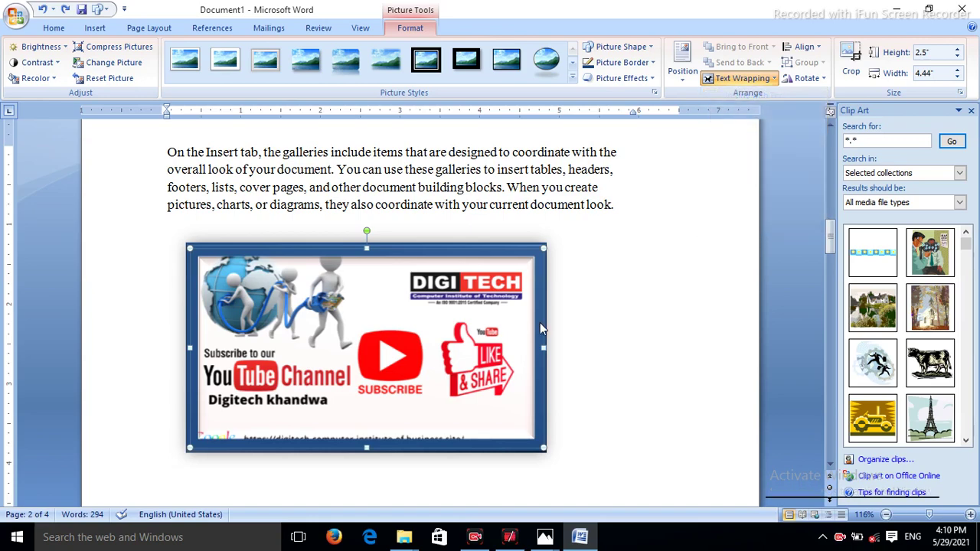
drag(481, 310, 477, 210)
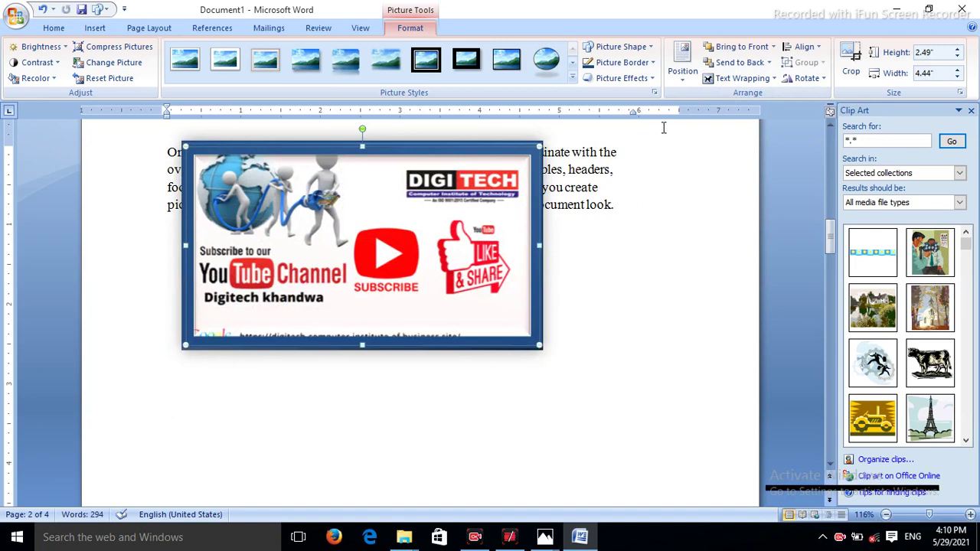
click(731, 79)
click(726, 148)
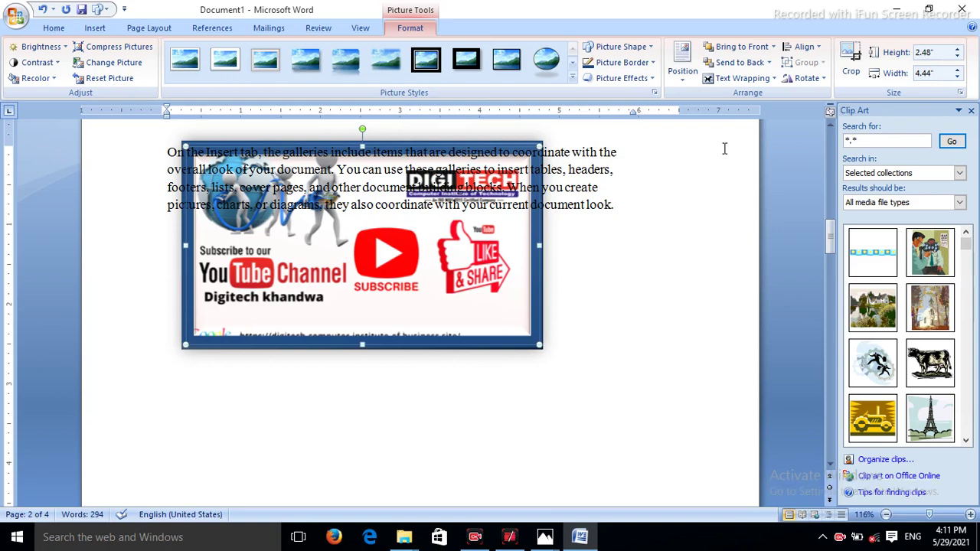
Step: Set the picture's text wrapping to Through and reposition it inside the paragraph with text running down its left side
click(737, 78)
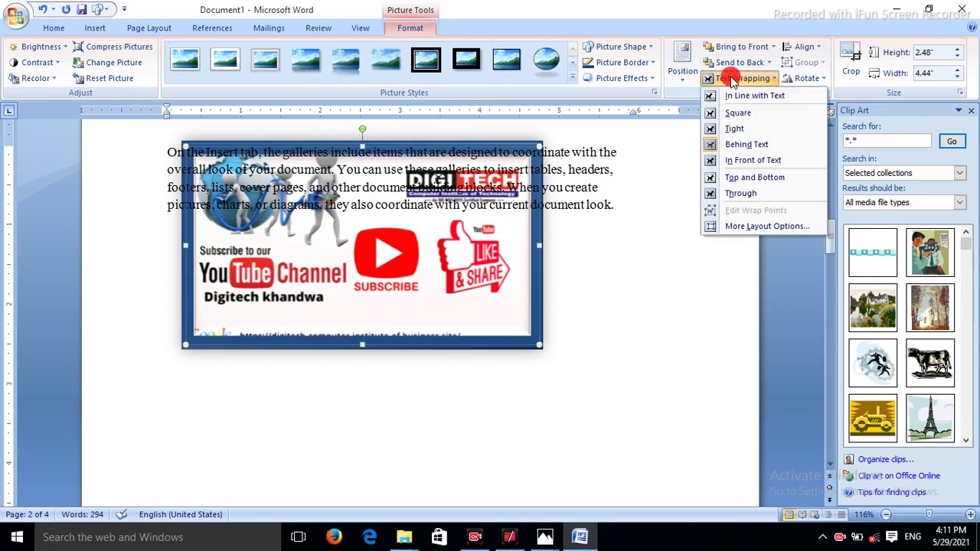
click(739, 194)
drag(553, 272, 494, 265)
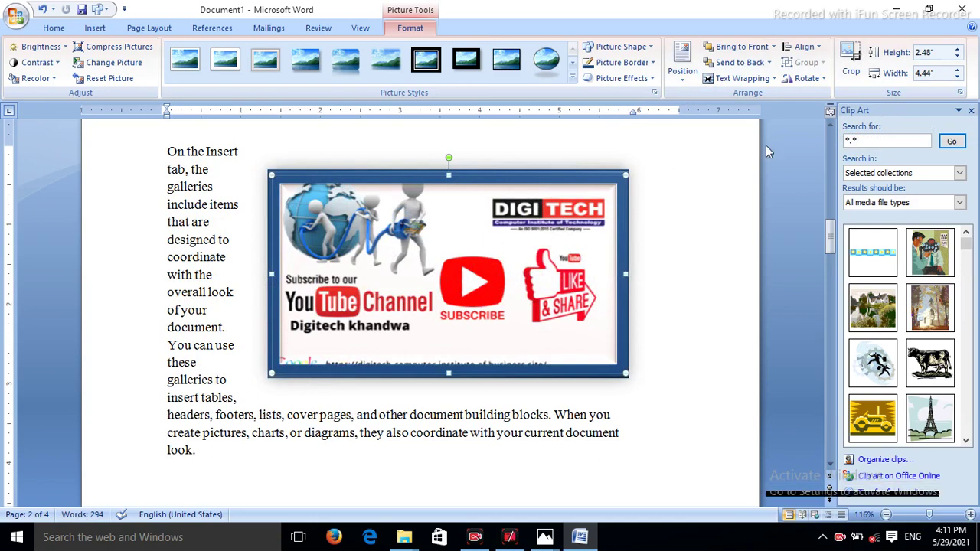
Step: Crop the right side of the picture to a width of about 2.11"
click(850, 59)
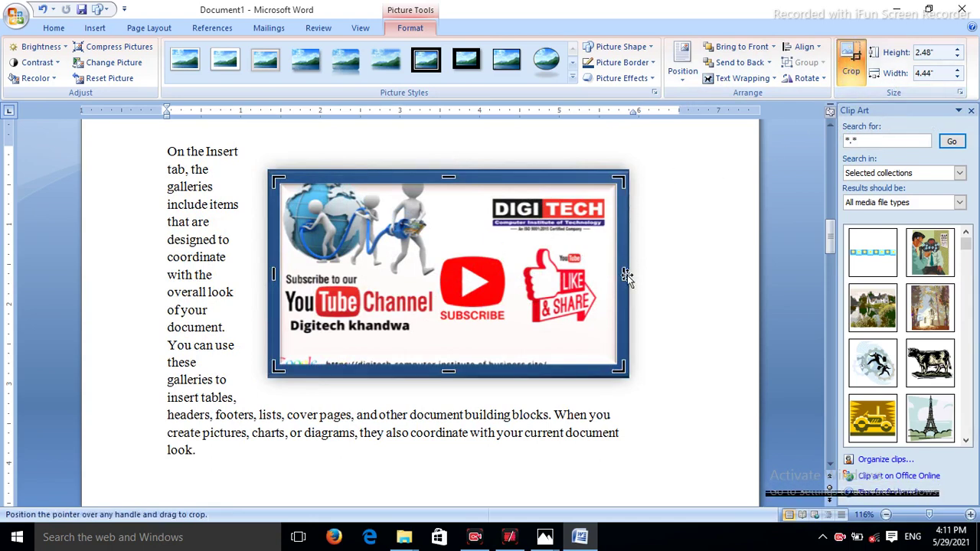
drag(623, 274, 441, 260)
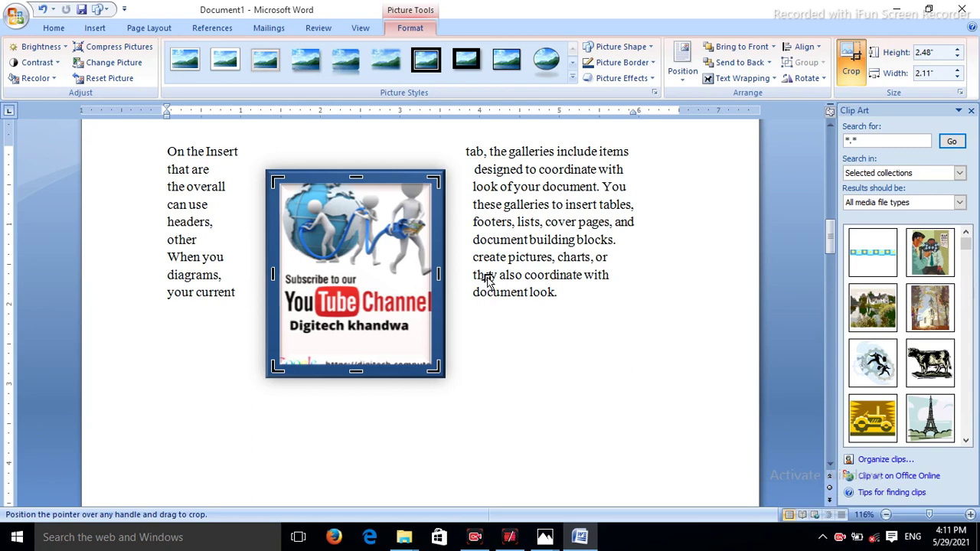
click(554, 374)
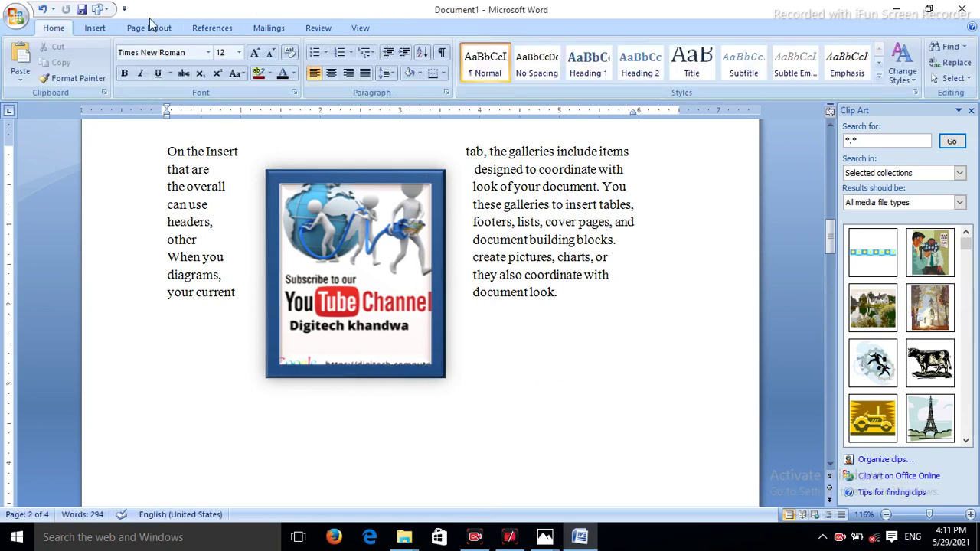
Step: Switch to the Photos app to view the original Digitech picture
click(95, 28)
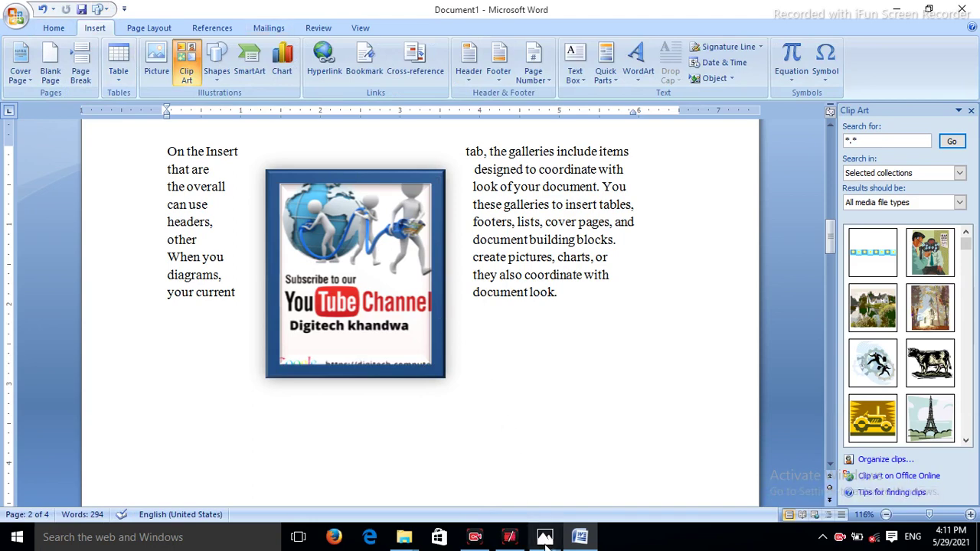
mouse_move(545, 536)
click(582, 482)
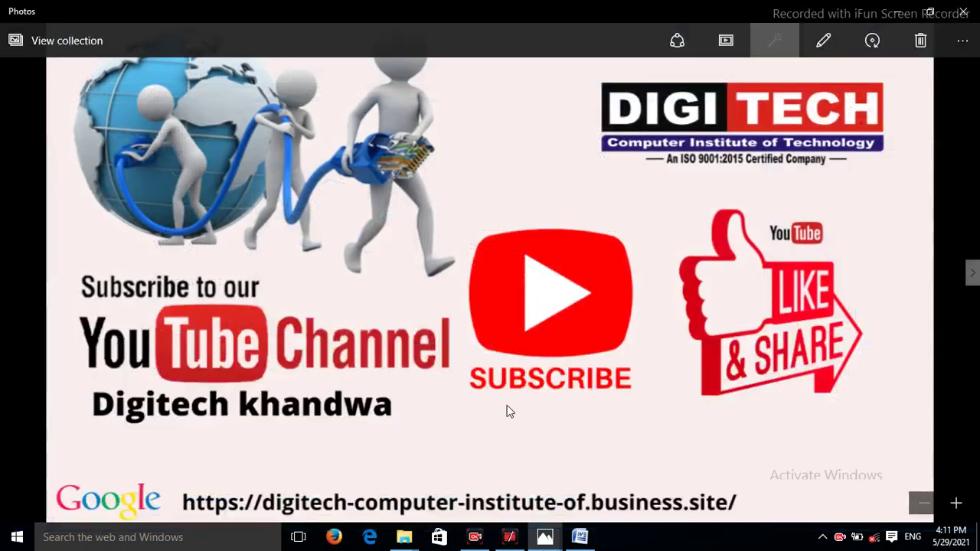